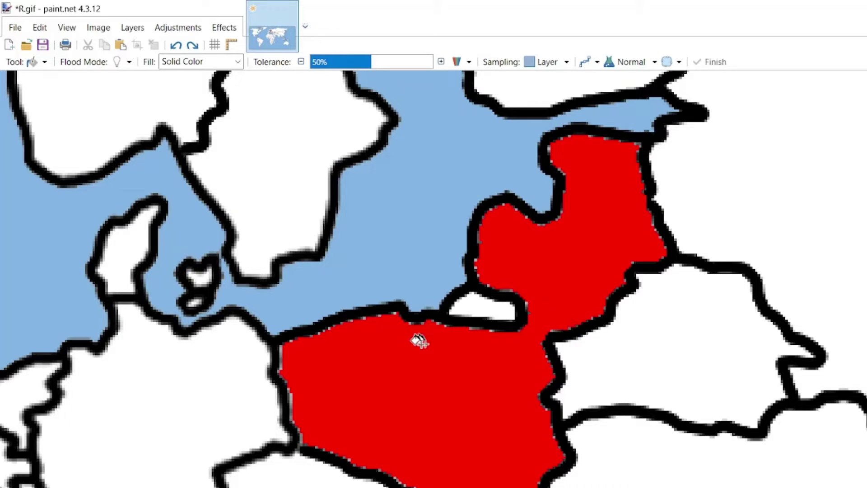
Fill the white Belarus area, directly east of the red territory, with solid blue using the Paint Bucket
{"action": "scroll", "coordinate": [516, 372], "scroll_direction": "down", "scroll_amount": 2}
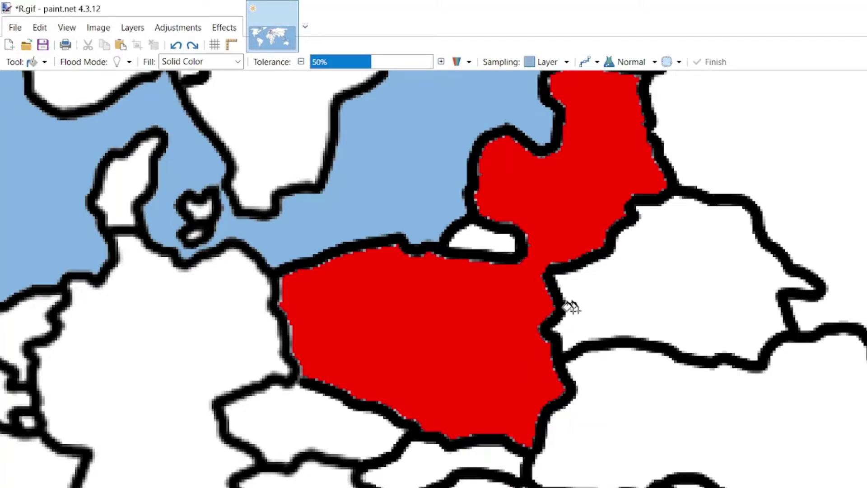
{"action": "scroll", "coordinate": [463, 314], "scroll_direction": "up", "scroll_amount": 2}
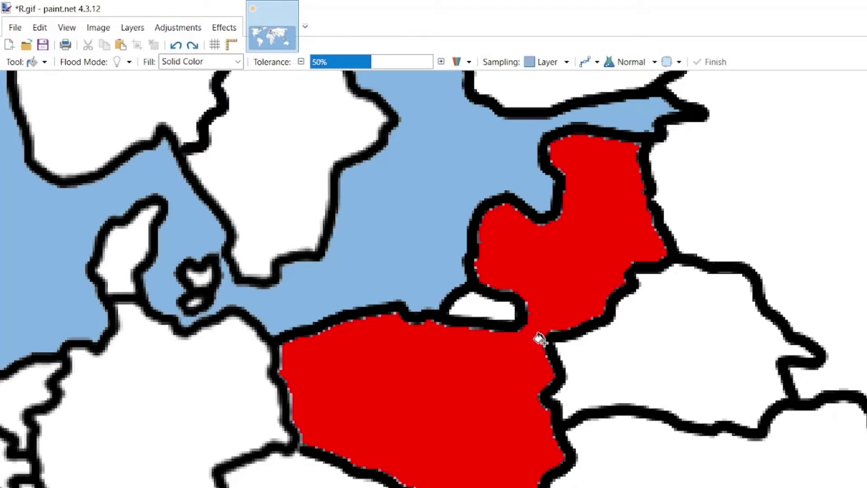
{"action": "scroll", "coordinate": [534, 331], "scroll_direction": "up", "scroll_amount": 5}
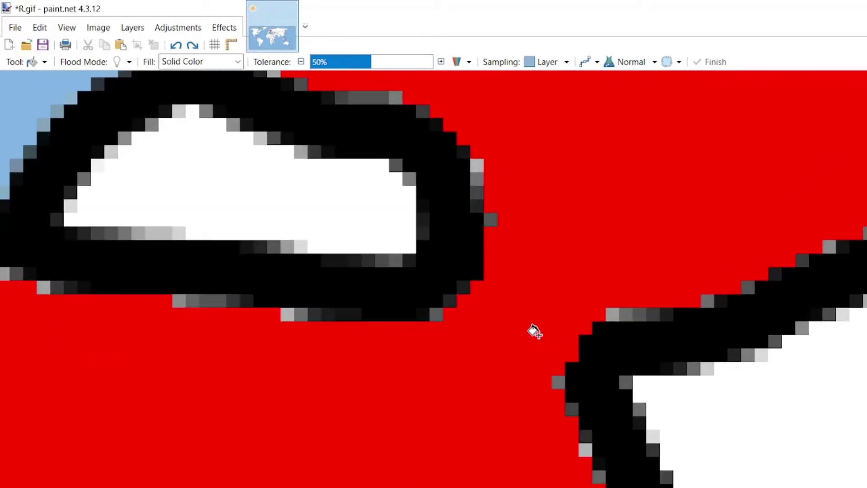
{"action": "scroll", "coordinate": [534, 331], "scroll_direction": "down", "scroll_amount": 5}
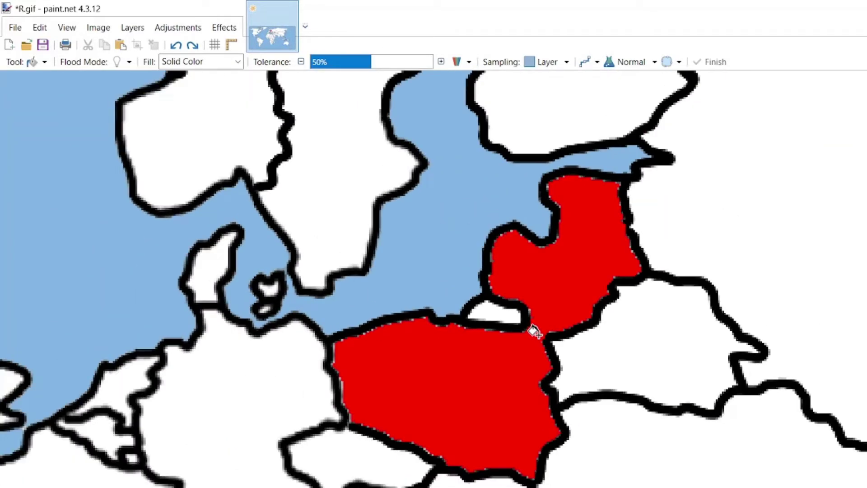
{"action": "key", "text": "k"}
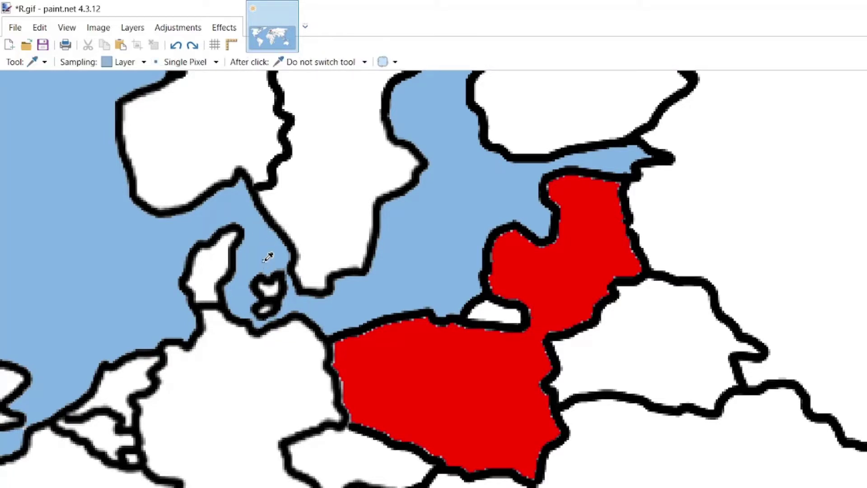
{"action": "key", "text": "f"}
{"action": "left_click", "coordinate": [643, 346]}
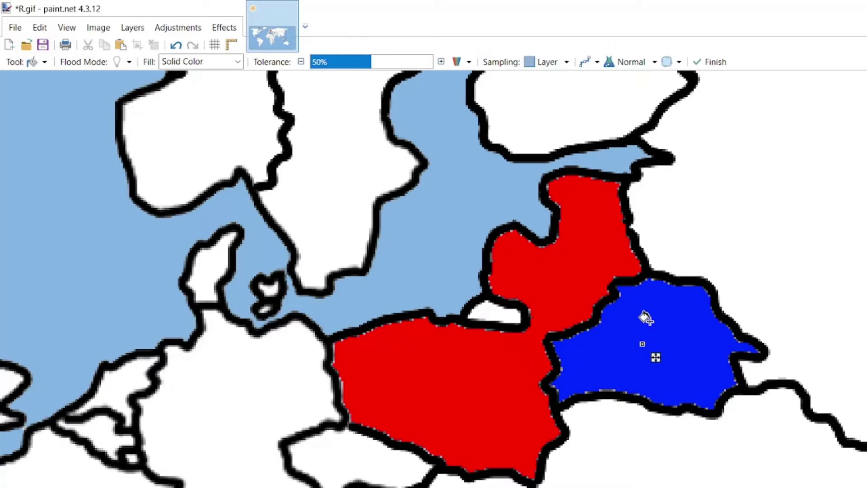
Recolor a strip along Belarus's northwestern and western border from blue to red, using the Recolor tool with brush width 25
{"action": "key", "text": "r"}
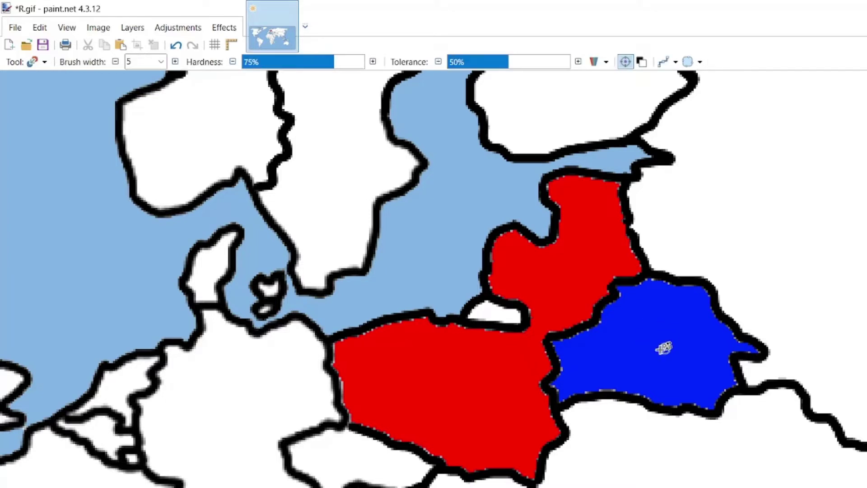
{"action": "scroll", "coordinate": [659, 357], "scroll_direction": "up", "scroll_amount": 2}
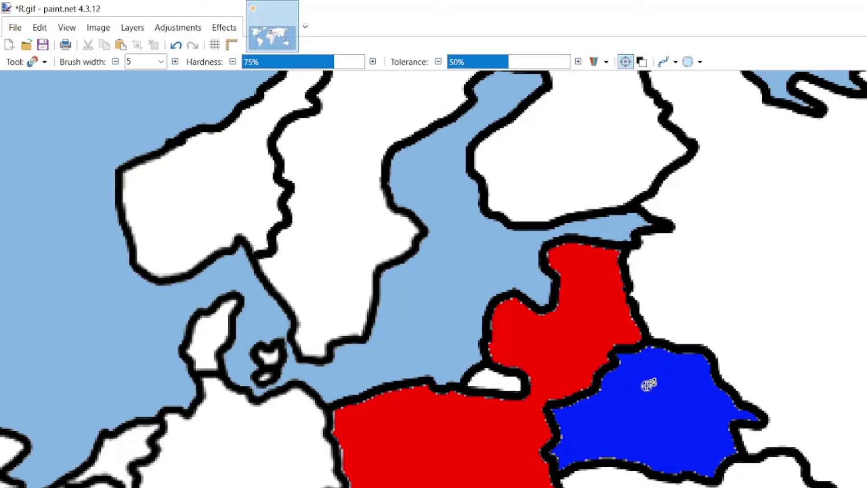
{"action": "key", "text": "k"}
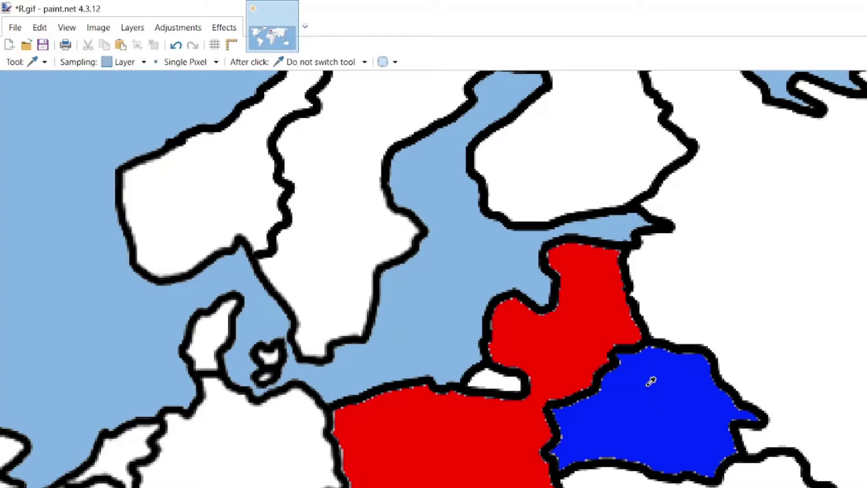
{"action": "key", "text": "r"}
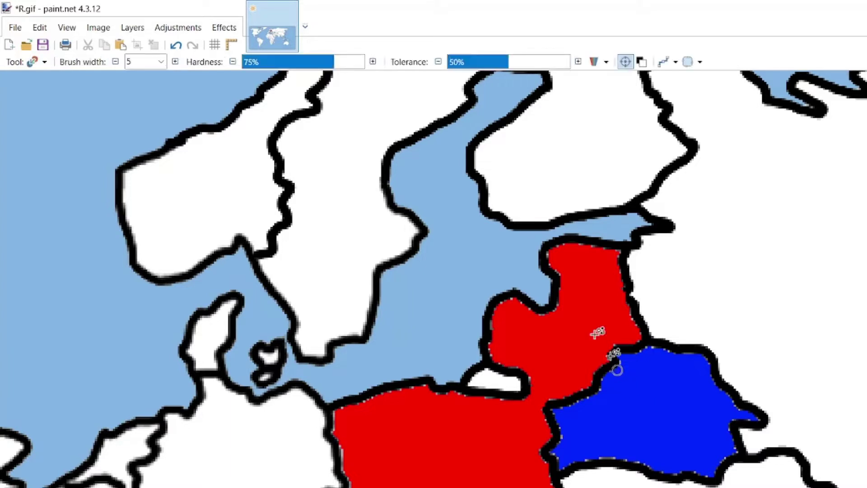
{"action": "left_click", "coordinate": [161, 64]}
{"action": "left_click", "coordinate": [132, 228]}
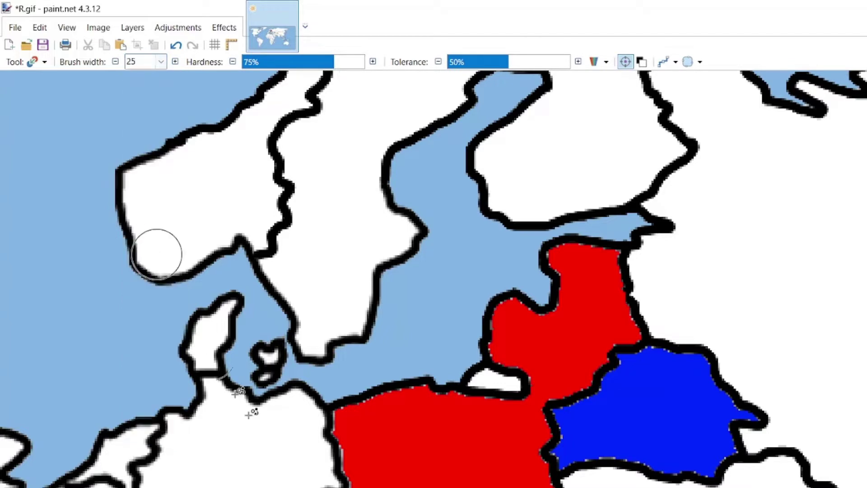
{"action": "scroll", "coordinate": [581, 449], "scroll_direction": "up", "scroll_amount": 3}
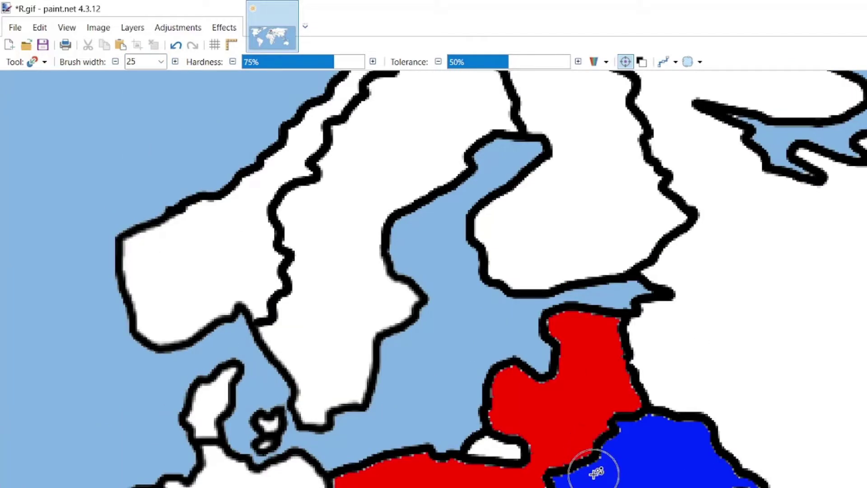
{"action": "scroll", "coordinate": [596, 471], "scroll_direction": "down", "scroll_amount": 4}
{"action": "scroll", "coordinate": [596, 472], "scroll_direction": "up", "scroll_amount": 3}
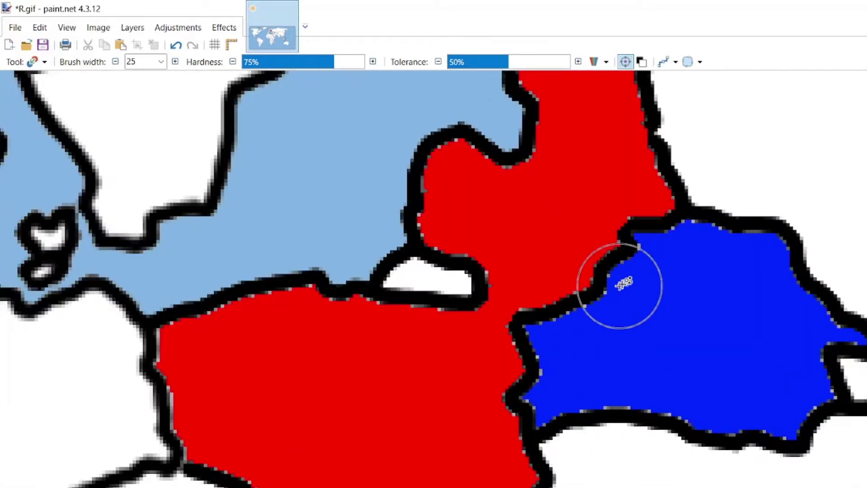
{"action": "left_click", "coordinate": [679, 251]}
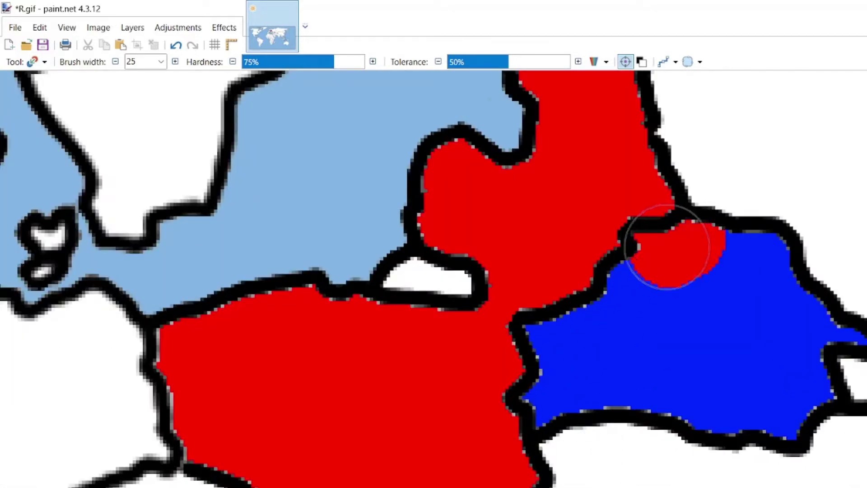
{"action": "mouse_move", "coordinate": [668, 248]}
{"action": "left_mouse_down"}
{"action": "mouse_move", "coordinate": [565, 327]}
{"action": "mouse_move", "coordinate": [547, 376]}
{"action": "left_mouse_up"}
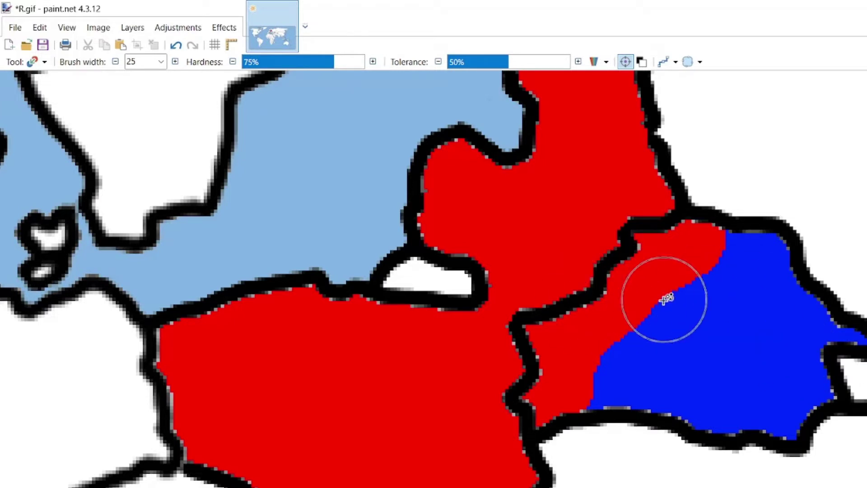
{"action": "mouse_move", "coordinate": [664, 299]}
{"action": "left_mouse_down"}
{"action": "mouse_move", "coordinate": [602, 321]}
{"action": "mouse_move", "coordinate": [602, 362]}
{"action": "mouse_move", "coordinate": [728, 330]}
{"action": "left_mouse_up"}
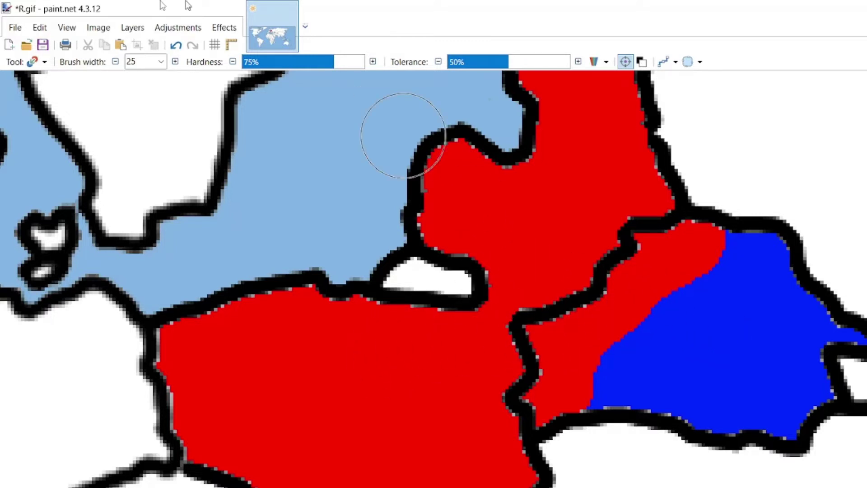
Set the Recolor brush width to 20 and extend the red farther east across Belarus, up to its northeastern corner
{"action": "left_click", "coordinate": [161, 62]}
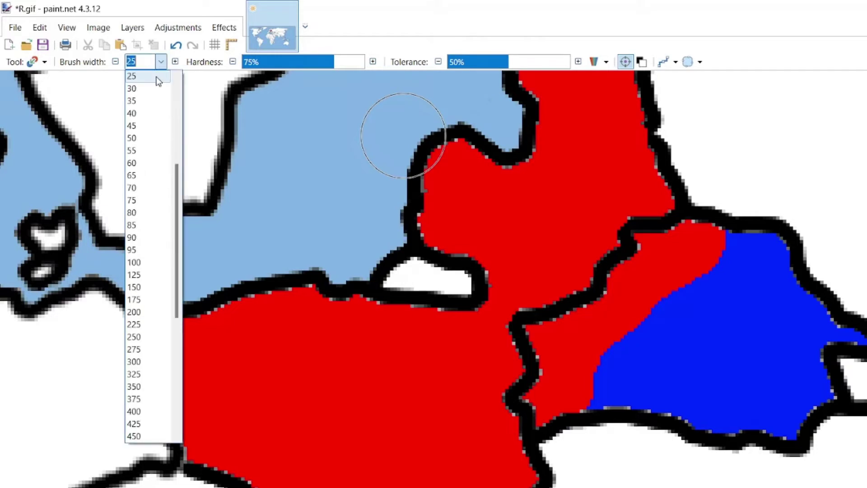
{"action": "scroll", "coordinate": [142, 103], "scroll_direction": "up", "scroll_amount": 1}
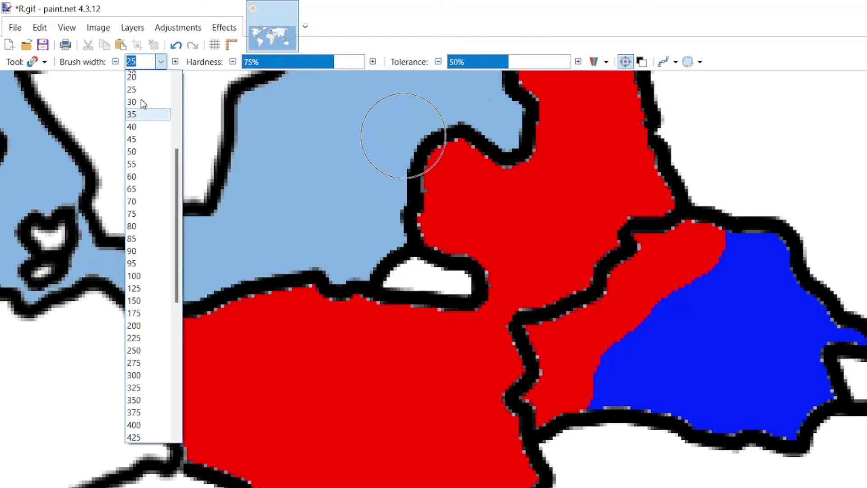
{"action": "left_click", "coordinate": [142, 102]}
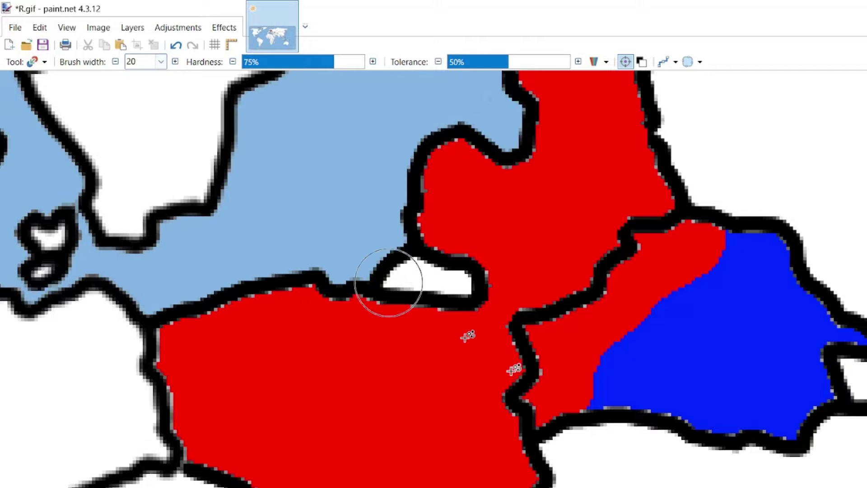
{"action": "mouse_move", "coordinate": [599, 385]}
{"action": "left_mouse_down"}
{"action": "mouse_move", "coordinate": [603, 319]}
{"action": "mouse_move", "coordinate": [700, 247]}
{"action": "mouse_move", "coordinate": [751, 237]}
{"action": "mouse_move", "coordinate": [743, 247]}
{"action": "left_mouse_up"}
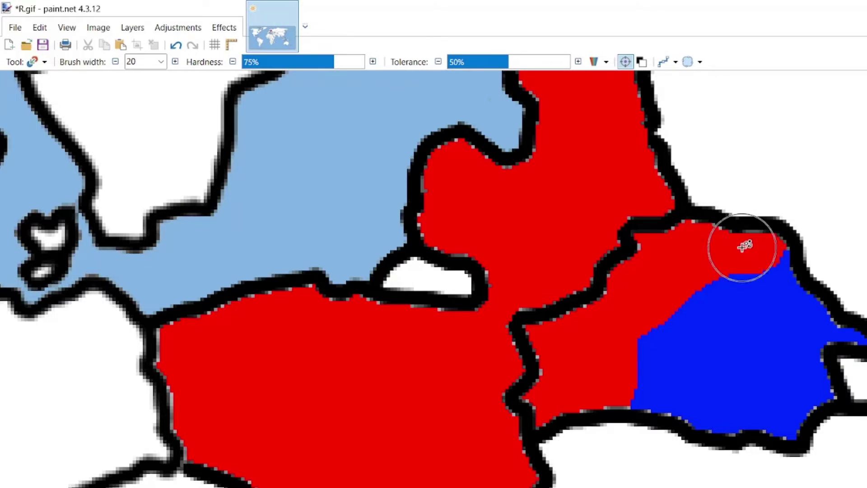
Sample the blue and recolor the northern part of the red front in Belarus back to blue
{"action": "key", "text": "k"}
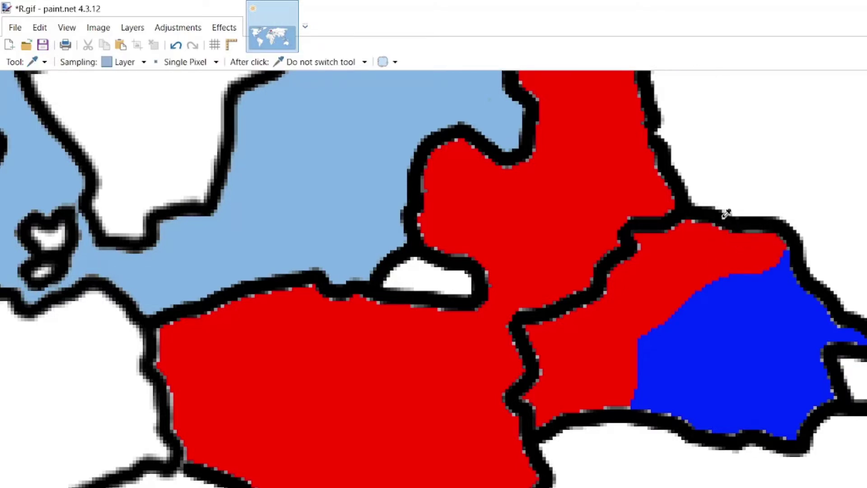
{"action": "key", "text": "r"}
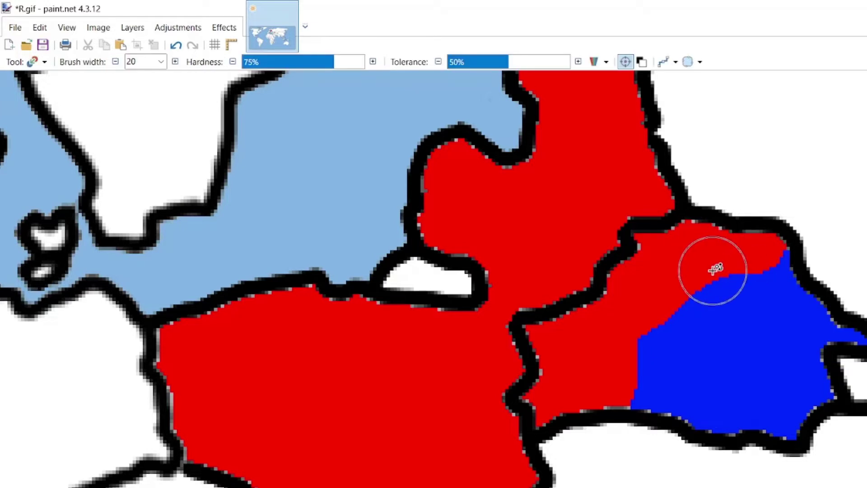
{"action": "mouse_move", "coordinate": [739, 270]}
{"action": "left_mouse_down"}
{"action": "mouse_move", "coordinate": [687, 309]}
{"action": "mouse_move", "coordinate": [730, 273]}
{"action": "mouse_move", "coordinate": [736, 255]}
{"action": "mouse_move", "coordinate": [768, 261]}
{"action": "left_mouse_up"}
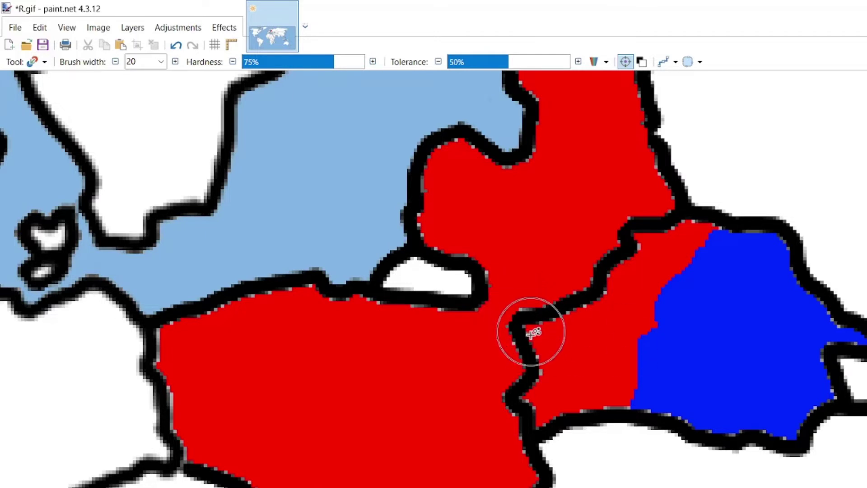
Sample the red, recolor central Belarus with it, and flood-fill the remaining blue area in the east red
{"action": "key", "text": "k"}
{"action": "left_click", "coordinate": [500, 329]}
{"action": "key", "text": "r"}
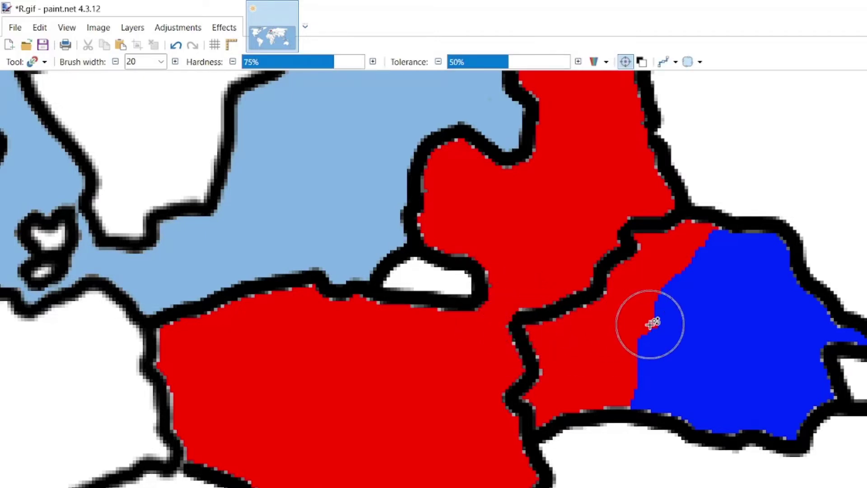
{"action": "mouse_move", "coordinate": [676, 262]}
{"action": "left_mouse_down"}
{"action": "mouse_move", "coordinate": [677, 254]}
{"action": "mouse_move", "coordinate": [718, 251]}
{"action": "mouse_move", "coordinate": [708, 251]}
{"action": "mouse_move", "coordinate": [702, 269]}
{"action": "mouse_move", "coordinate": [669, 251]}
{"action": "left_mouse_up"}
{"action": "key", "text": "k"}
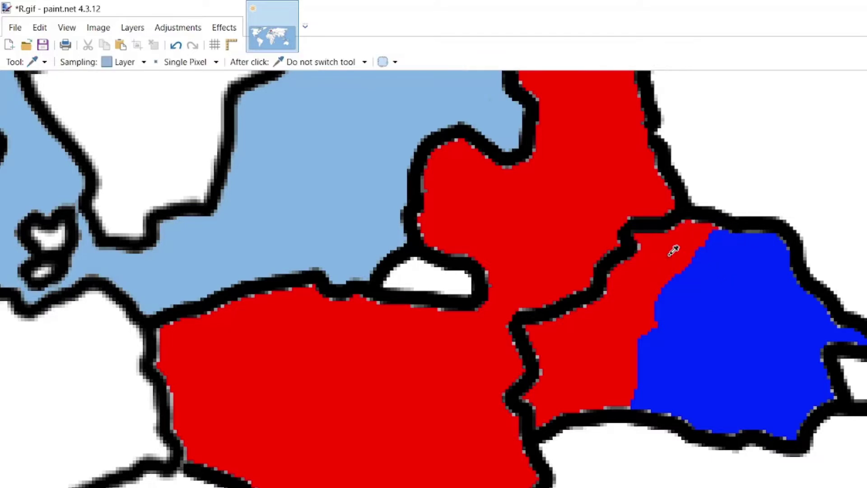
{"action": "key", "text": "r"}
{"action": "mouse_move", "coordinate": [669, 254]}
{"action": "left_mouse_down"}
{"action": "mouse_move", "coordinate": [691, 242]}
{"action": "mouse_move", "coordinate": [718, 243]}
{"action": "mouse_move", "coordinate": [662, 325]}
{"action": "mouse_move", "coordinate": [655, 381]}
{"action": "mouse_move", "coordinate": [677, 359]}
{"action": "mouse_move", "coordinate": [695, 316]}
{"action": "mouse_move", "coordinate": [706, 389]}
{"action": "mouse_move", "coordinate": [722, 358]}
{"action": "left_mouse_up"}
{"action": "key", "text": "f"}
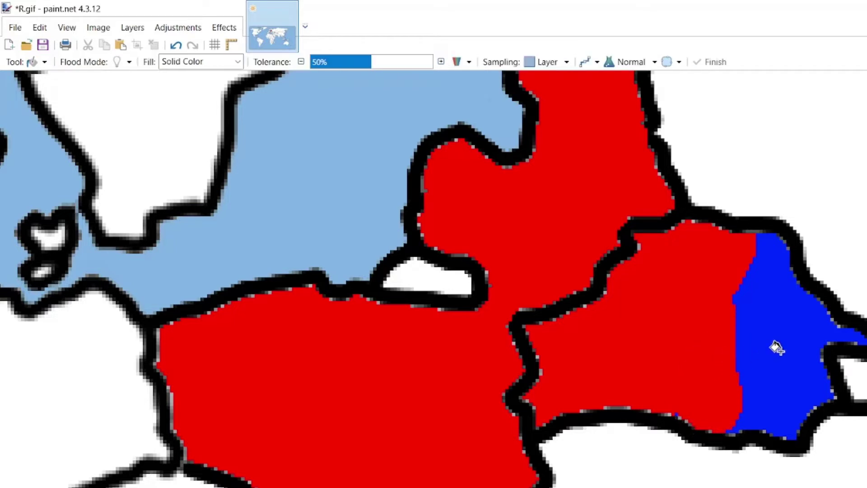
{"action": "left_click", "coordinate": [780, 352]}
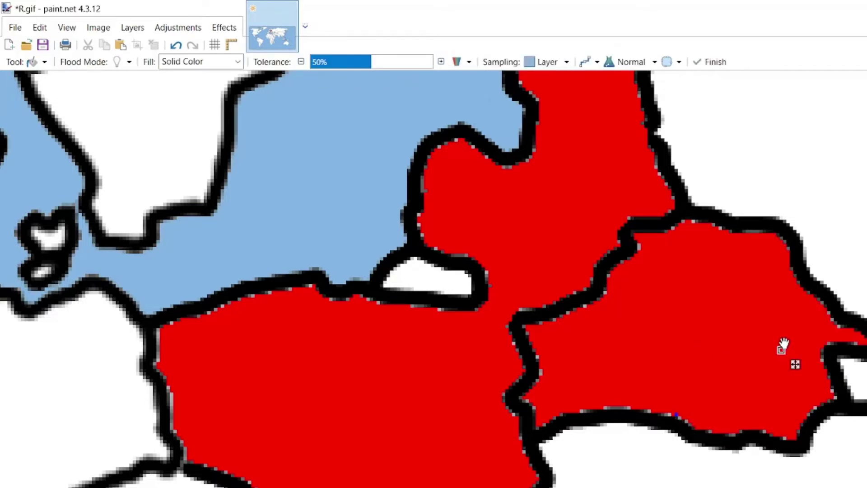
Inspect the combined red territory of Poland, the Baltic states and Belarus up close and within the map of Europe
{"action": "scroll", "coordinate": [580, 291], "scroll_direction": "down", "scroll_amount": 2}
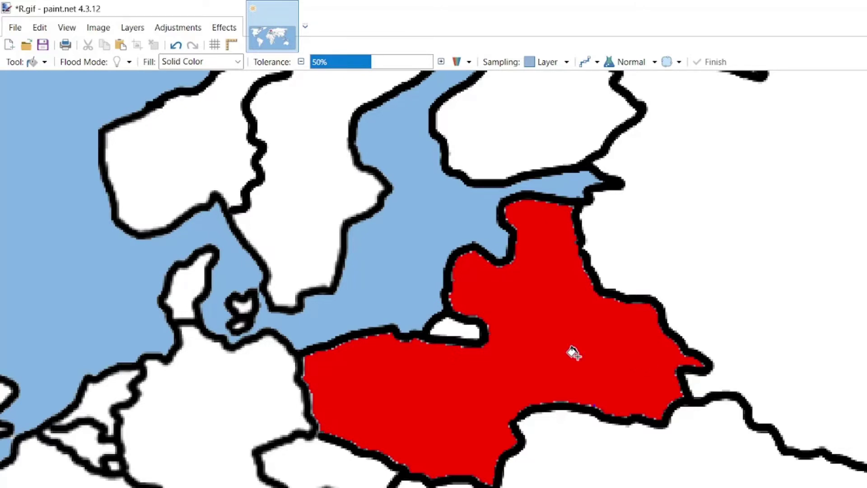
{"action": "scroll", "coordinate": [573, 352], "scroll_direction": "up", "scroll_amount": 1}
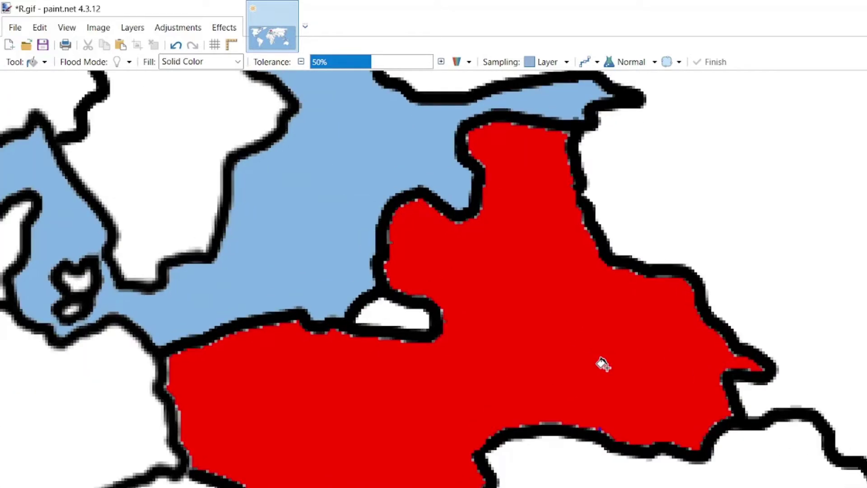
{"action": "scroll", "coordinate": [603, 363], "scroll_direction": "up", "scroll_amount": 1}
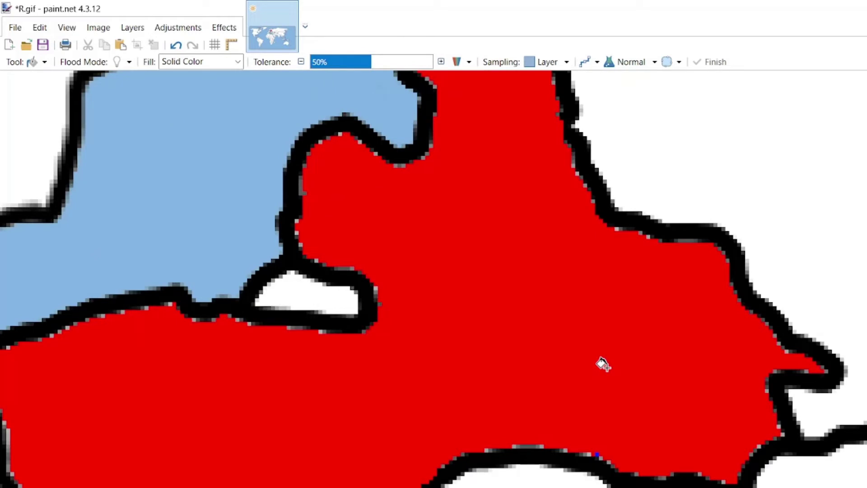
{"action": "scroll", "coordinate": [603, 363], "scroll_direction": "down", "scroll_amount": 3}
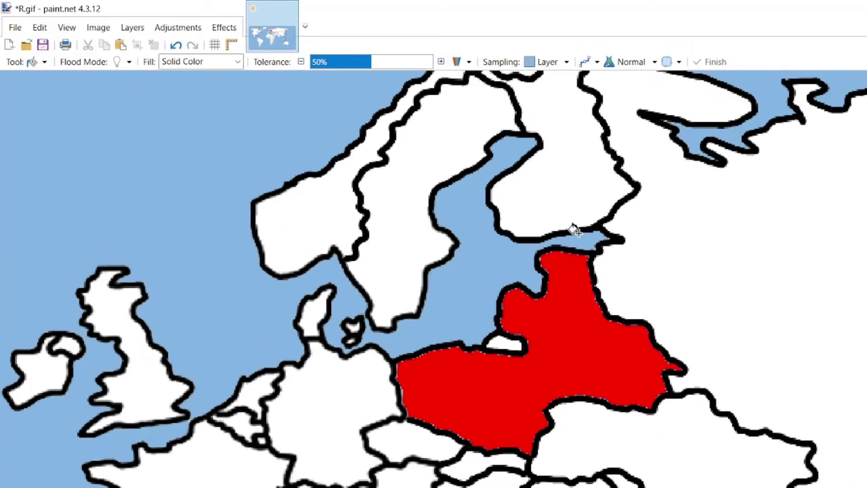
{"action": "scroll", "coordinate": [573, 230], "scroll_direction": "down", "scroll_amount": 2}
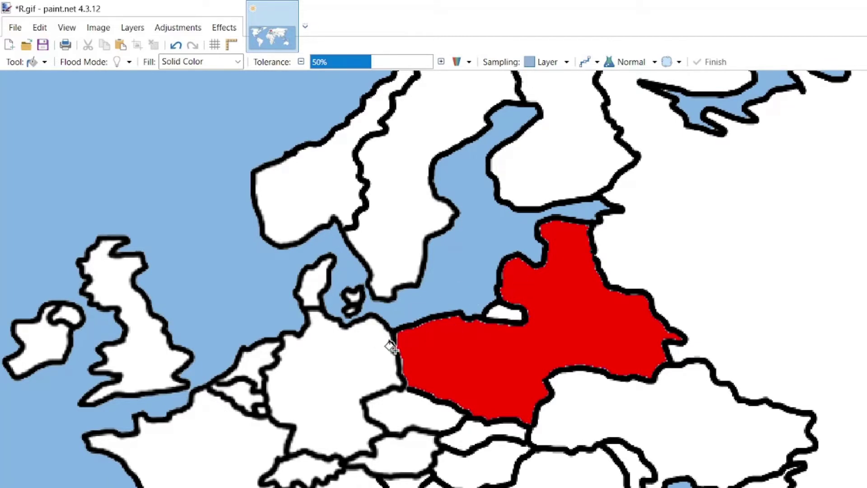
{"action": "scroll", "coordinate": [563, 258], "scroll_direction": "up", "scroll_amount": 7}
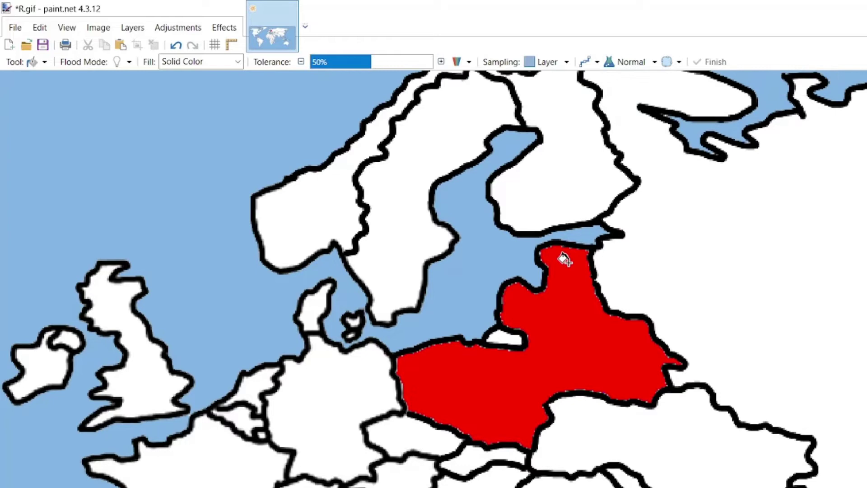
{"action": "scroll", "coordinate": [563, 259], "scroll_direction": "down", "scroll_amount": 4}
{"action": "scroll", "coordinate": [564, 258], "scroll_direction": "down", "scroll_amount": 6}
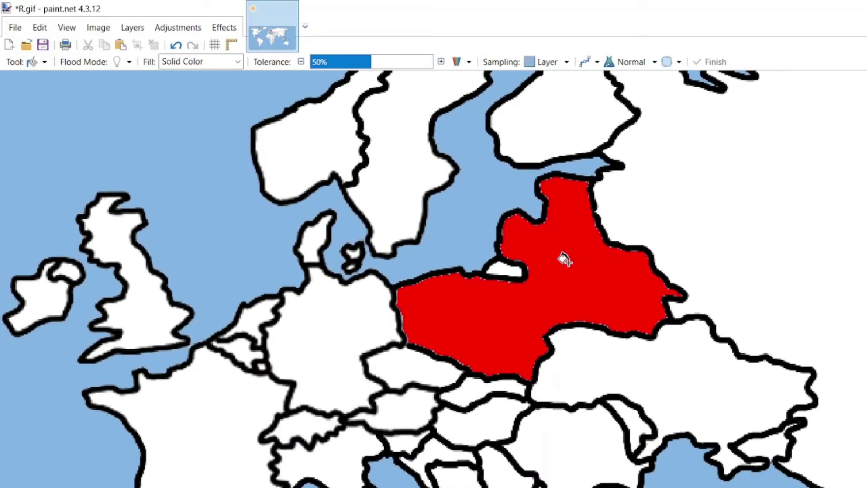
{"action": "scroll", "coordinate": [563, 258], "scroll_direction": "up", "scroll_amount": 2}
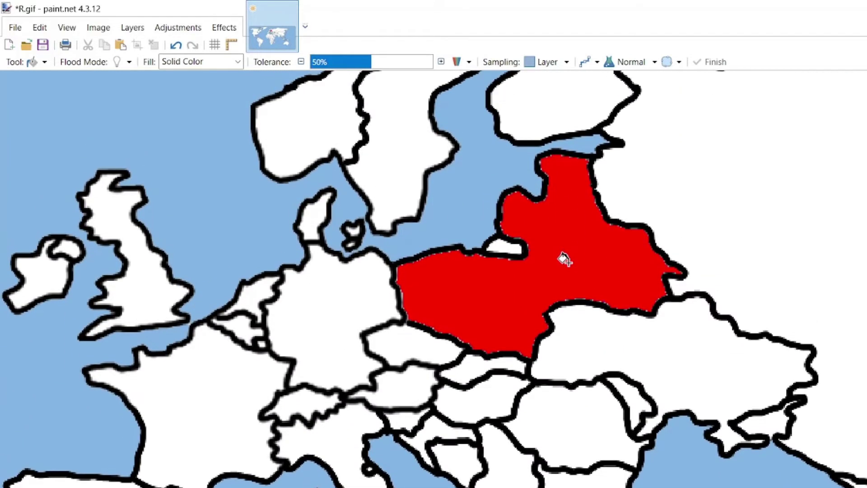
Flood-fill the whole of Finland with blue
{"action": "scroll", "coordinate": [563, 259], "scroll_direction": "up", "scroll_amount": 8}
{"action": "scroll", "coordinate": [564, 259], "scroll_direction": "down", "scroll_amount": 1}
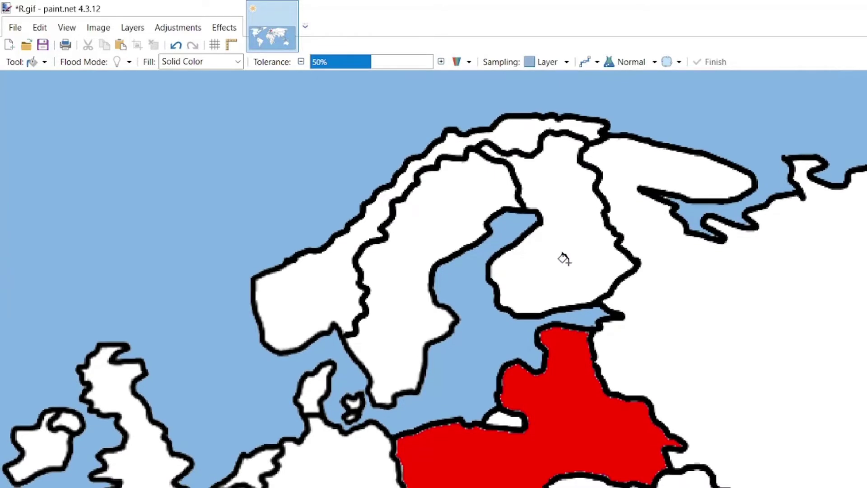
{"action": "scroll", "coordinate": [548, 256], "scroll_direction": "up", "scroll_amount": 3}
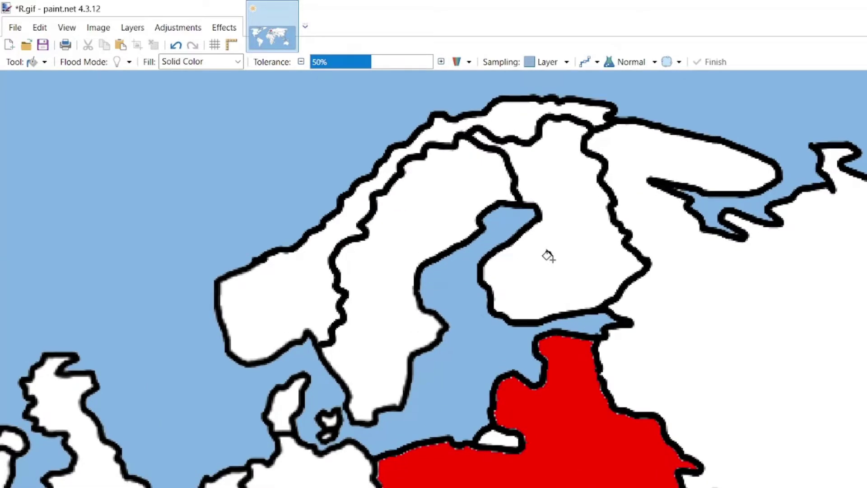
{"action": "scroll", "coordinate": [548, 256], "scroll_direction": "up", "scroll_amount": 4}
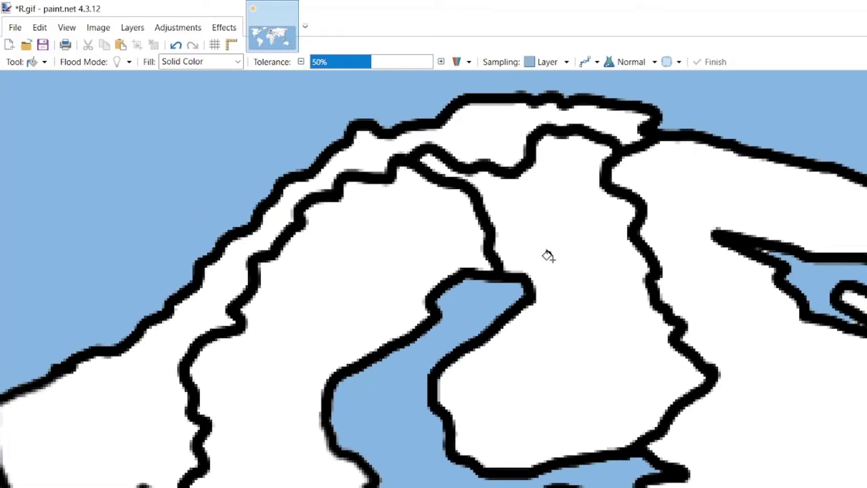
{"action": "left_click", "coordinate": [560, 277]}
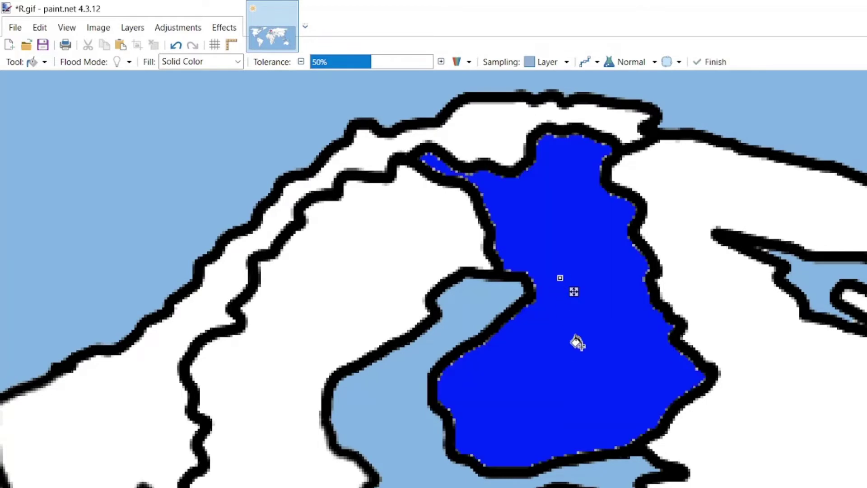
Sample the red and recolor southern Finland with it in a band running from the southwest coast to the eastern border
{"action": "scroll", "coordinate": [576, 343], "scroll_direction": "down", "scroll_amount": 2}
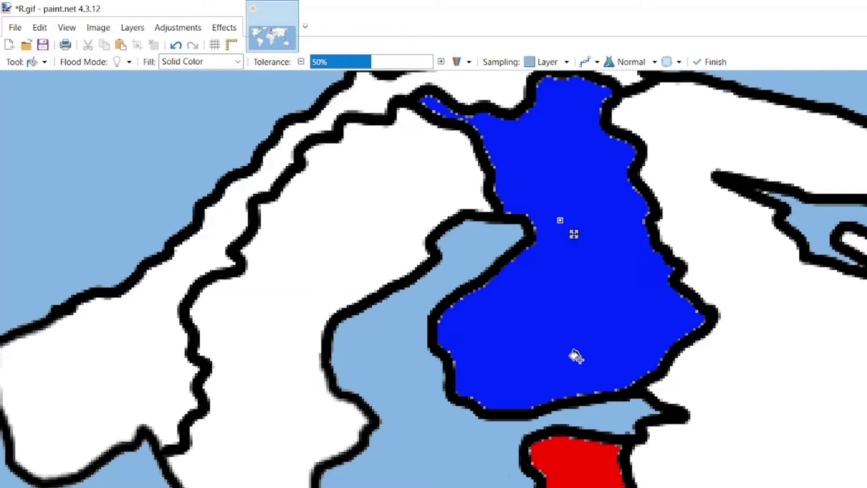
{"action": "key", "text": "k"}
{"action": "key", "text": "r"}
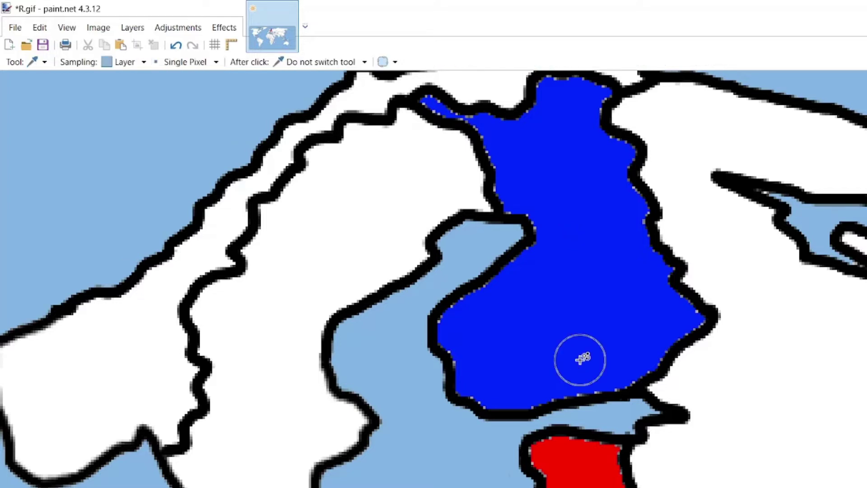
{"action": "scroll", "coordinate": [577, 389], "scroll_direction": "up", "scroll_amount": 3}
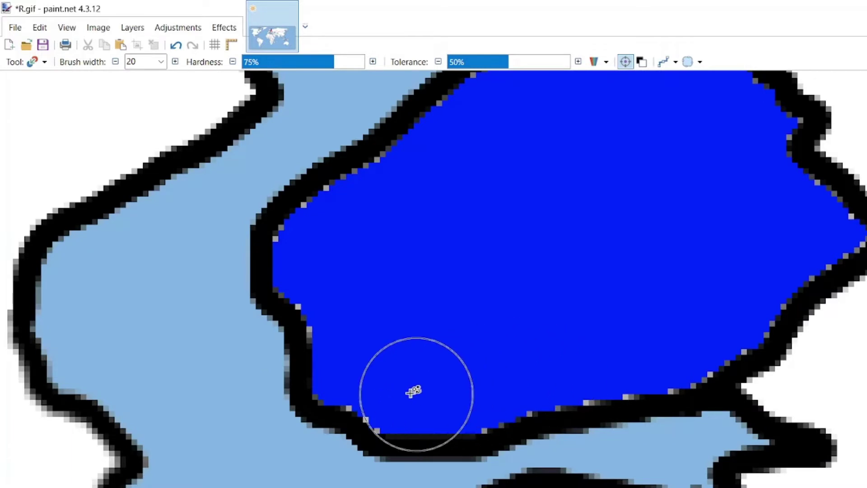
{"action": "left_click", "coordinate": [388, 414]}
{"action": "left_click_drag", "start_coordinate": [388, 415], "coordinate": [430, 416]}
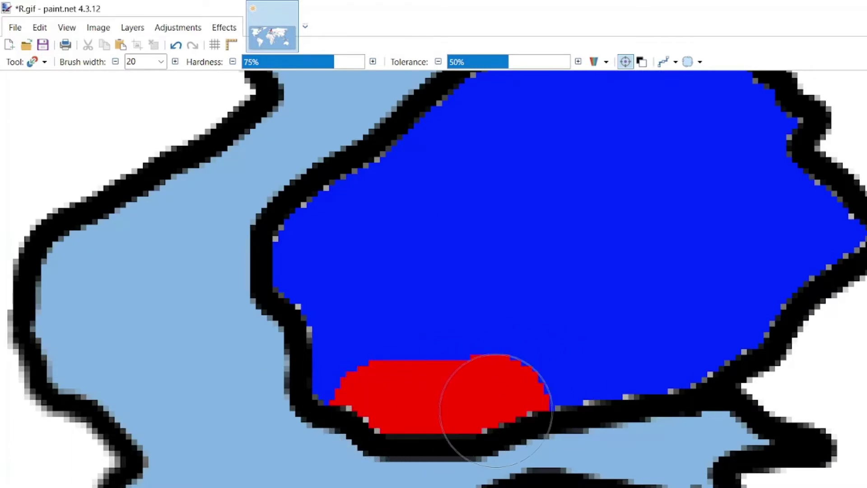
{"action": "mouse_move", "coordinate": [495, 410]}
{"action": "left_mouse_down"}
{"action": "mouse_move", "coordinate": [603, 375]}
{"action": "mouse_move", "coordinate": [667, 393]}
{"action": "mouse_move", "coordinate": [743, 364]}
{"action": "mouse_move", "coordinate": [800, 326]}
{"action": "mouse_move", "coordinate": [863, 257]}
{"action": "left_mouse_up"}
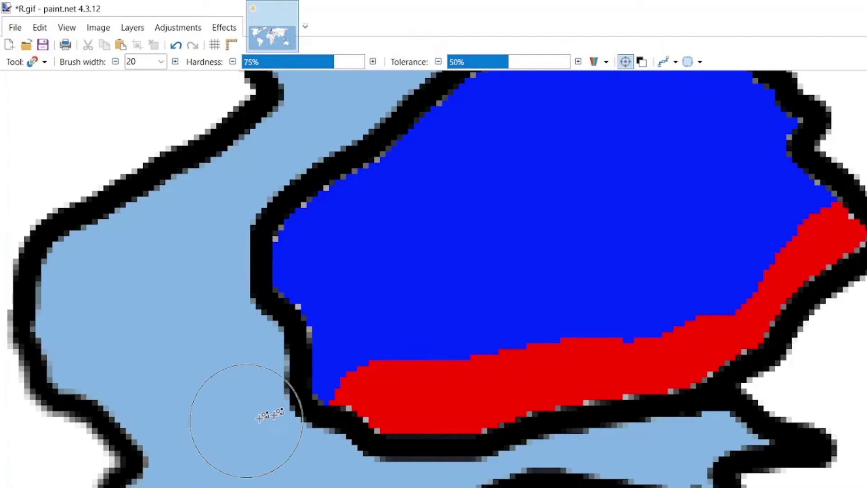
{"action": "left_click_drag", "start_coordinate": [318, 371], "coordinate": [325, 380]}
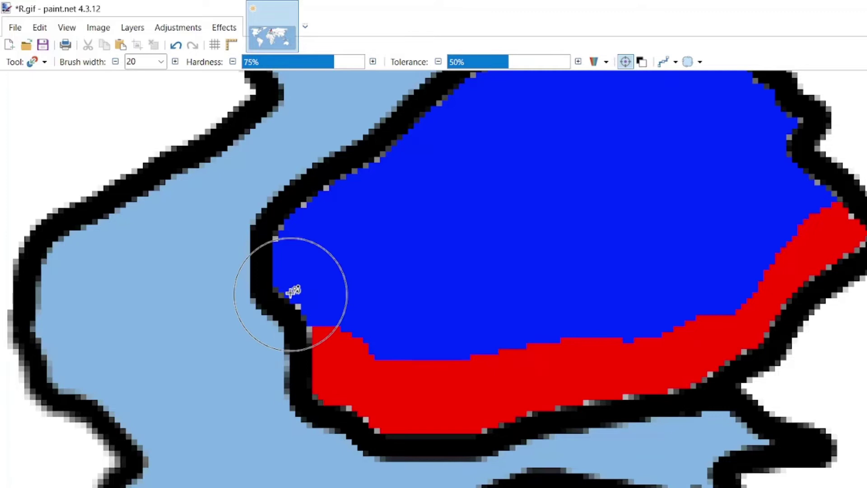
{"action": "mouse_move", "coordinate": [273, 284]}
{"action": "left_mouse_down"}
{"action": "mouse_move", "coordinate": [294, 281]}
{"action": "mouse_move", "coordinate": [339, 329]}
{"action": "mouse_move", "coordinate": [532, 321]}
{"action": "mouse_move", "coordinate": [690, 276]}
{"action": "mouse_move", "coordinate": [798, 181]}
{"action": "mouse_move", "coordinate": [803, 198]}
{"action": "left_mouse_up"}
Sample the blue and recolor the northern edge of the red band in Finland back to blue
{"action": "scroll", "coordinate": [804, 197], "scroll_direction": "down", "scroll_amount": 4}
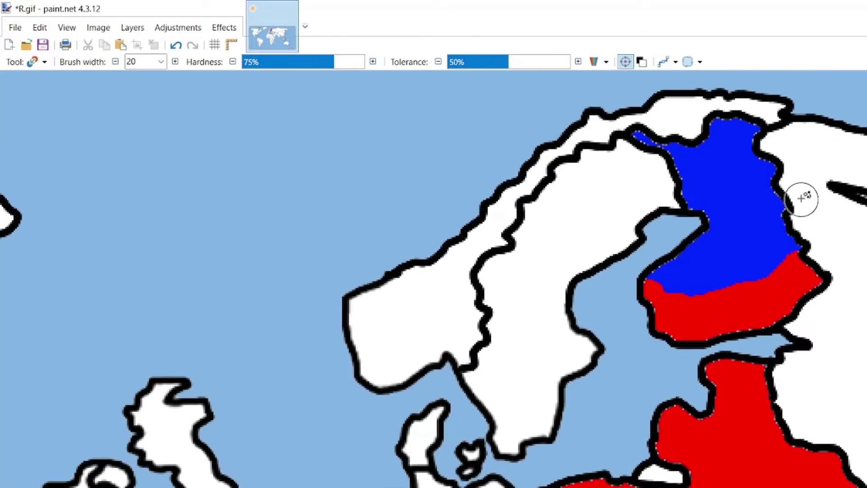
{"action": "left_click", "coordinate": [678, 170]}
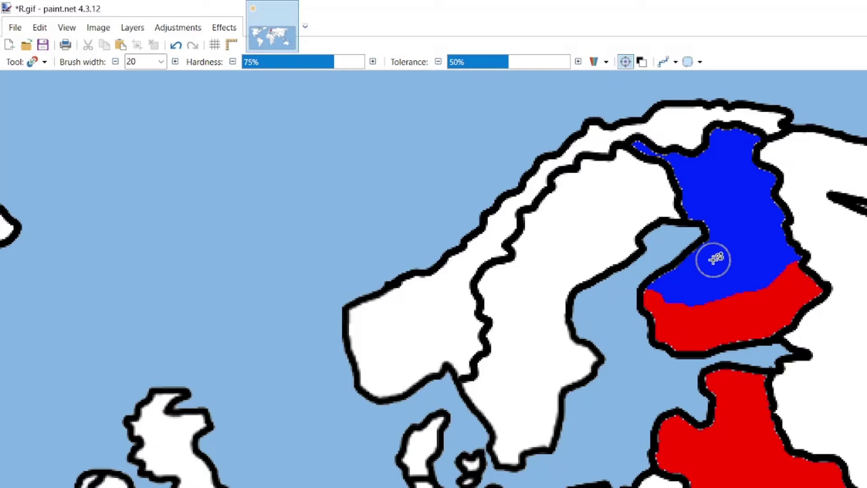
{"action": "key", "text": "k"}
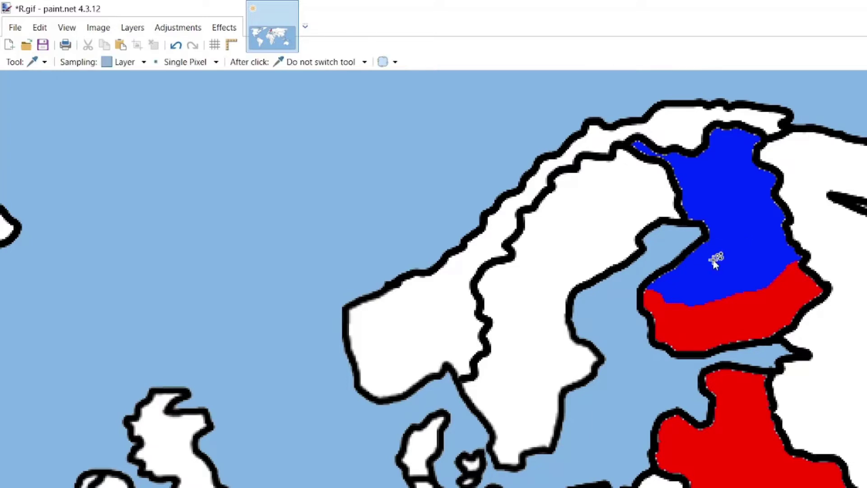
{"action": "key", "text": "r"}
{"action": "scroll", "coordinate": [741, 290], "scroll_direction": "up", "scroll_amount": 3}
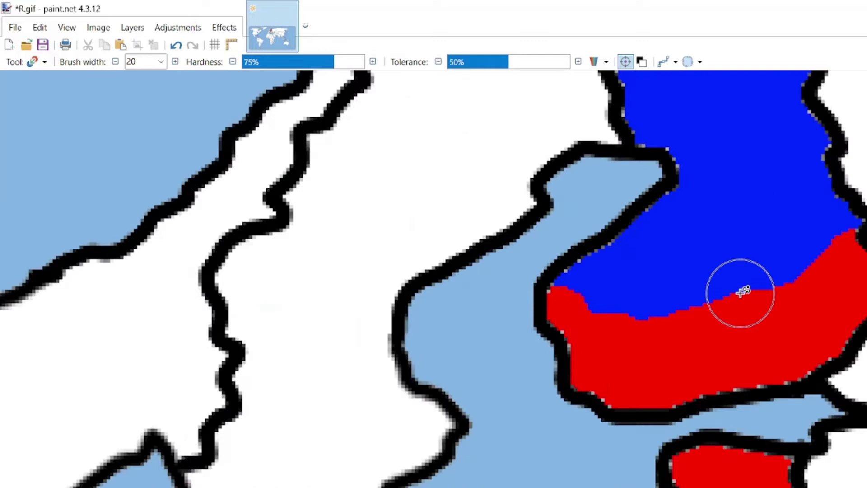
{"action": "mouse_move", "coordinate": [799, 216]}
{"action": "left_mouse_down"}
{"action": "mouse_move", "coordinate": [845, 235]}
{"action": "mouse_move", "coordinate": [706, 283]}
{"action": "mouse_move", "coordinate": [579, 286]}
{"action": "mouse_move", "coordinate": [863, 256]}
{"action": "left_mouse_up"}
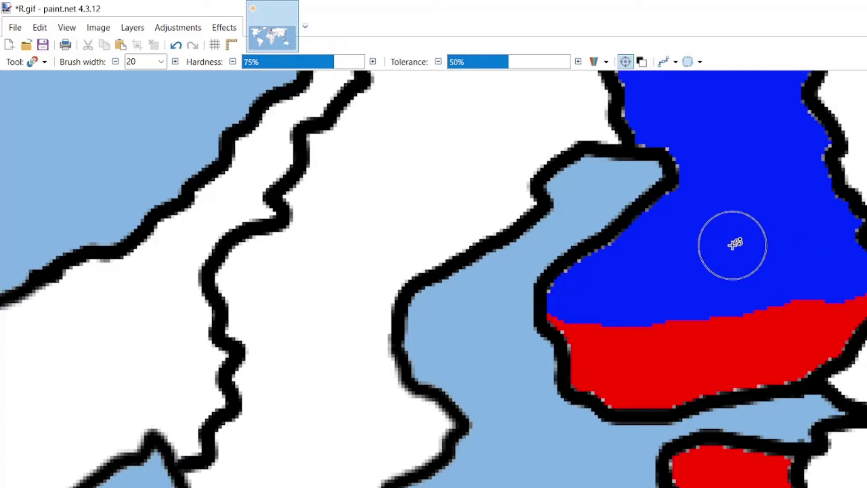
Sample the red and recolor central Finland with it up to the northern end of the Gulf of Bothnia
{"action": "key", "text": "k"}
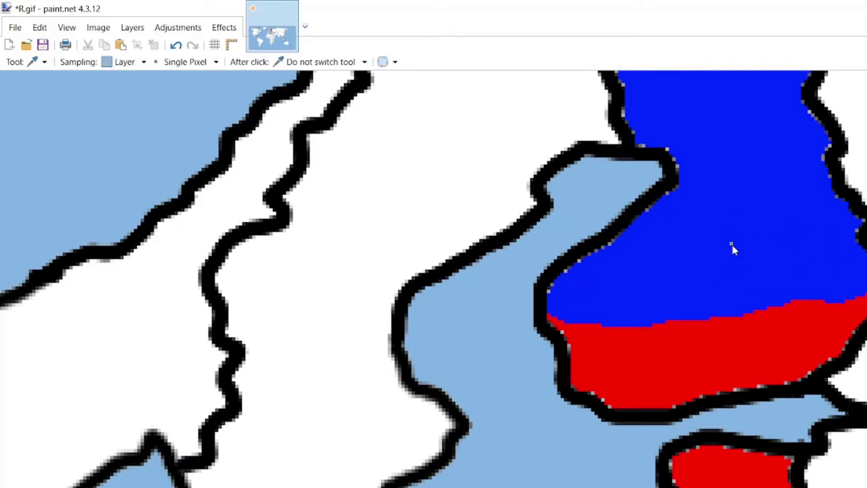
{"action": "key", "text": "r"}
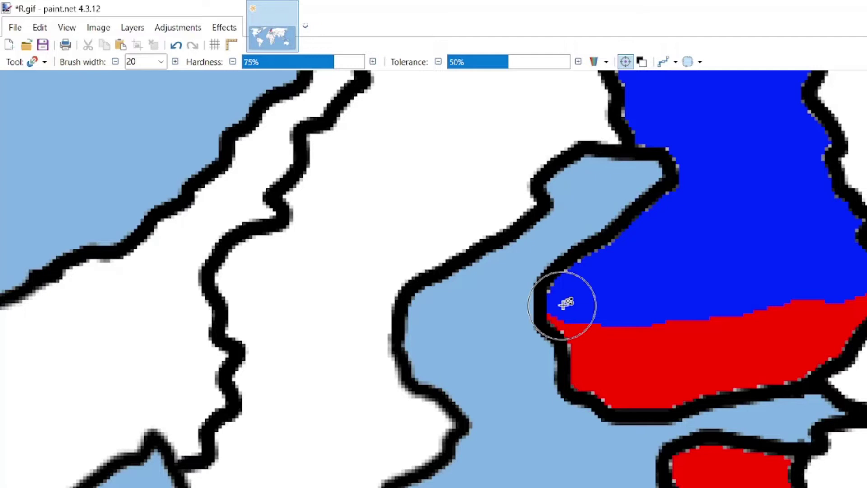
{"action": "mouse_move", "coordinate": [565, 303]}
{"action": "left_mouse_down"}
{"action": "mouse_move", "coordinate": [857, 281]}
{"action": "mouse_move", "coordinate": [784, 269]}
{"action": "mouse_move", "coordinate": [571, 290]}
{"action": "mouse_move", "coordinate": [654, 232]}
{"action": "mouse_move", "coordinate": [844, 210]}
{"action": "mouse_move", "coordinate": [782, 204]}
{"action": "left_mouse_up"}
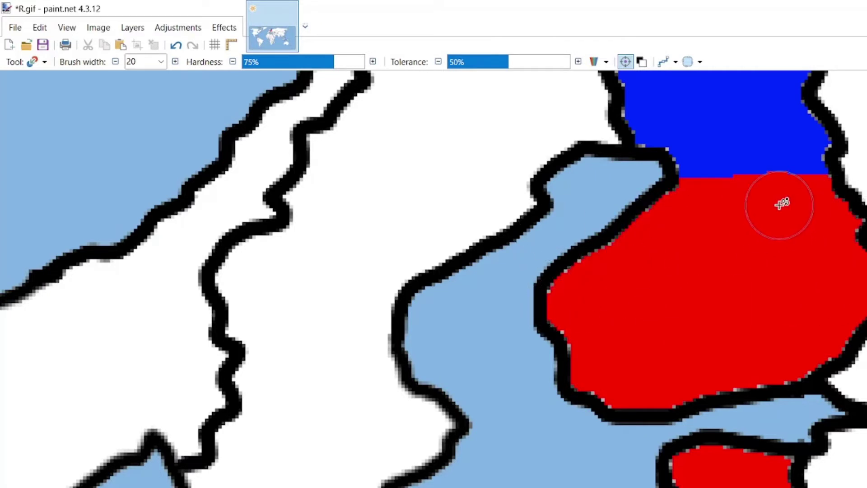
Extend the red up the eastern side of northern Finland and flood-fill the remaining blue in the northwest red
{"action": "scroll", "coordinate": [782, 204], "scroll_direction": "up", "scroll_amount": 4}
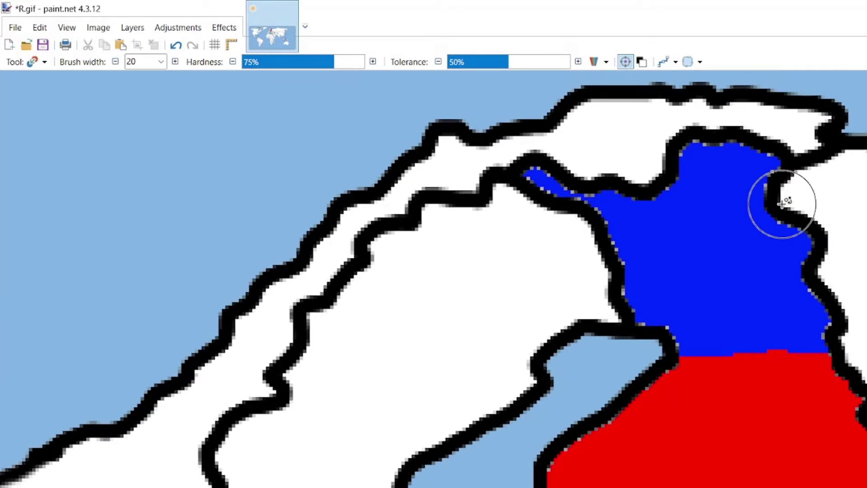
{"action": "mouse_move", "coordinate": [841, 290]}
{"action": "left_mouse_down"}
{"action": "mouse_move", "coordinate": [774, 351]}
{"action": "mouse_move", "coordinate": [681, 329]}
{"action": "mouse_move", "coordinate": [627, 289]}
{"action": "mouse_move", "coordinate": [712, 319]}
{"action": "mouse_move", "coordinate": [769, 299]}
{"action": "mouse_move", "coordinate": [773, 244]}
{"action": "mouse_move", "coordinate": [737, 148]}
{"action": "left_mouse_up"}
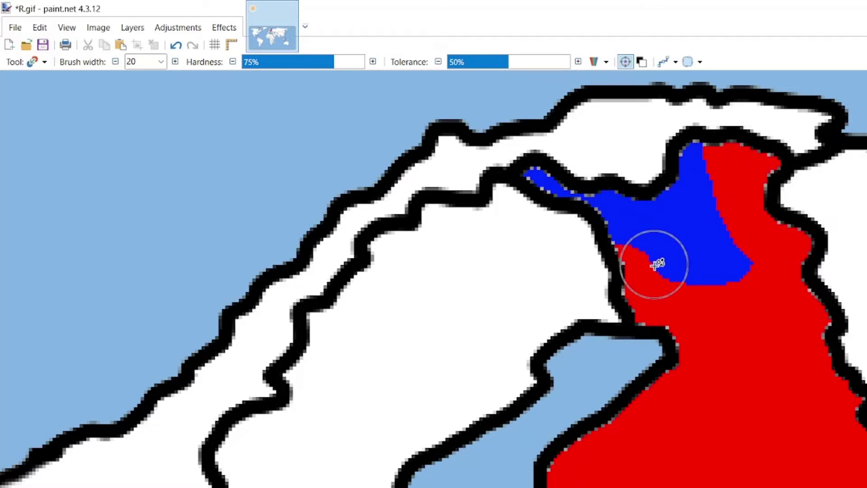
{"action": "mouse_move", "coordinate": [655, 264]}
{"action": "left_mouse_down"}
{"action": "mouse_move", "coordinate": [697, 265]}
{"action": "mouse_move", "coordinate": [712, 277]}
{"action": "mouse_move", "coordinate": [671, 276]}
{"action": "mouse_move", "coordinate": [650, 265]}
{"action": "left_mouse_up"}
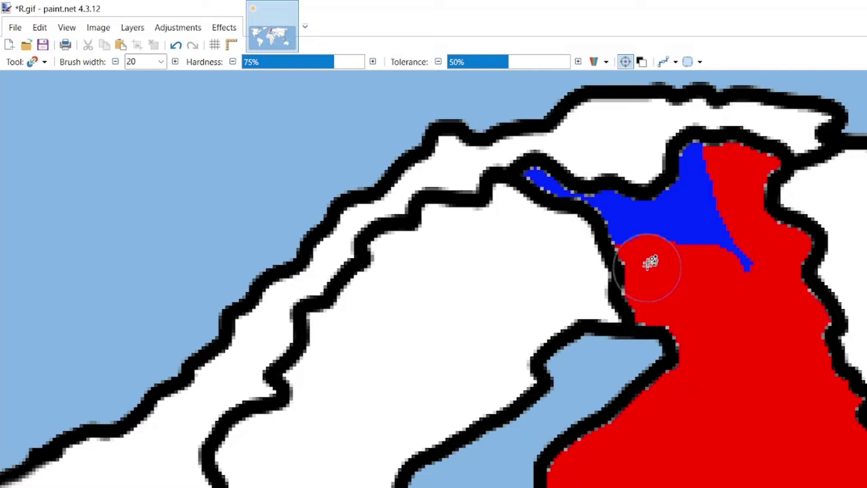
{"action": "key", "text": "f"}
{"action": "left_click", "coordinate": [692, 217]}
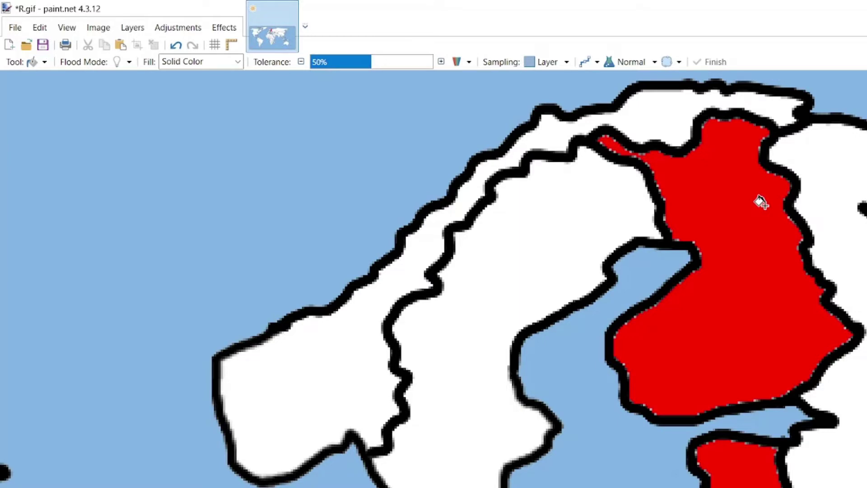
Flood-fill the whole of Sweden with blue
{"action": "scroll", "coordinate": [760, 202], "scroll_direction": "down", "scroll_amount": 7}
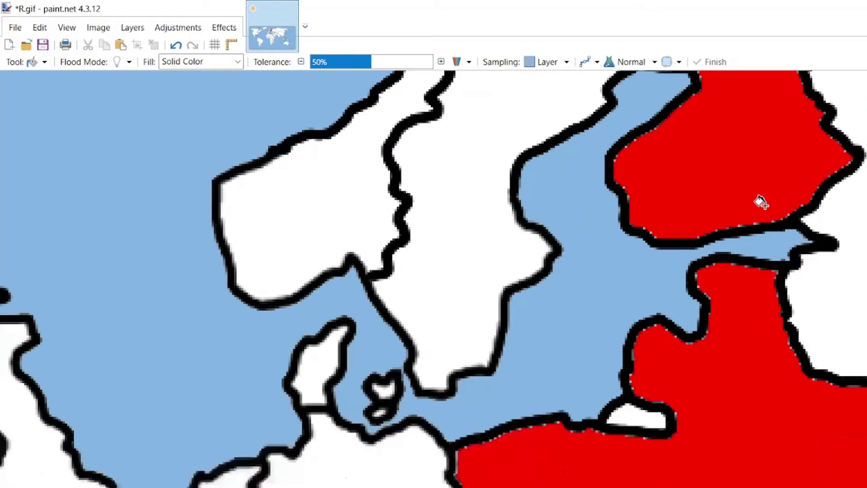
{"action": "scroll", "coordinate": [793, 312], "scroll_direction": "down", "scroll_amount": 3}
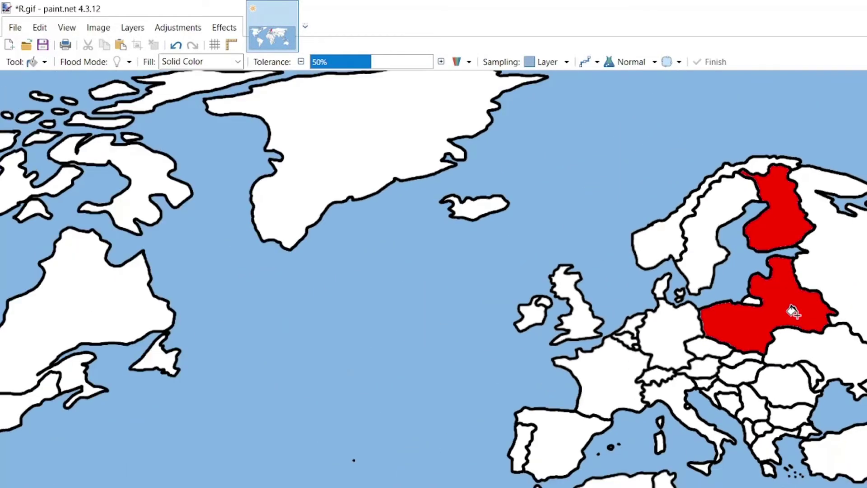
{"action": "left_click", "coordinate": [711, 214]}
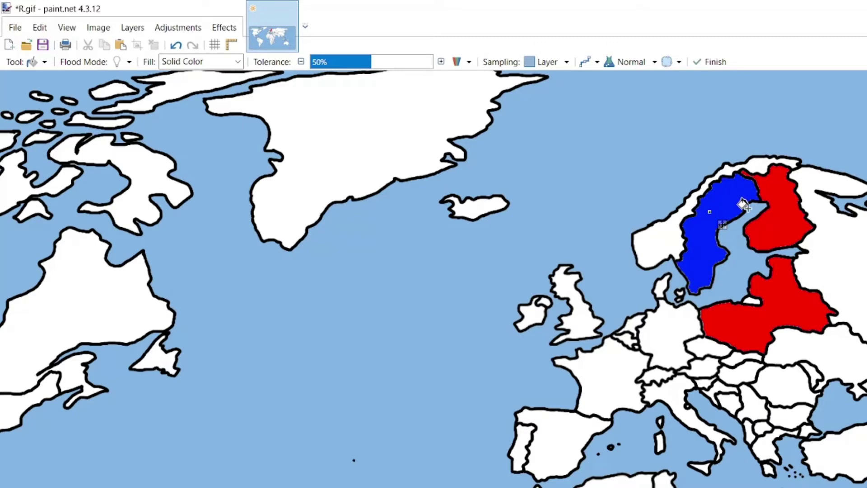
Sample the red and recolor northern Sweden with it, from the Finnish border across to the Norwegian border
{"action": "scroll", "coordinate": [742, 204], "scroll_direction": "up", "scroll_amount": 5}
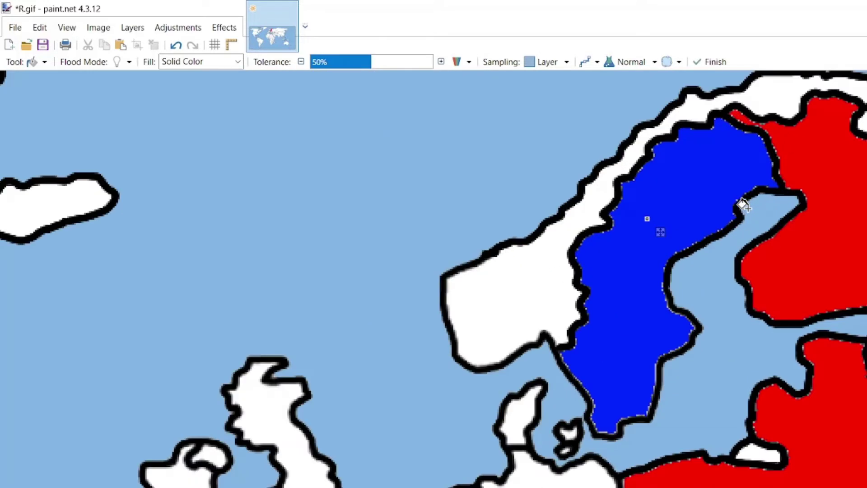
{"action": "key", "text": "r"}
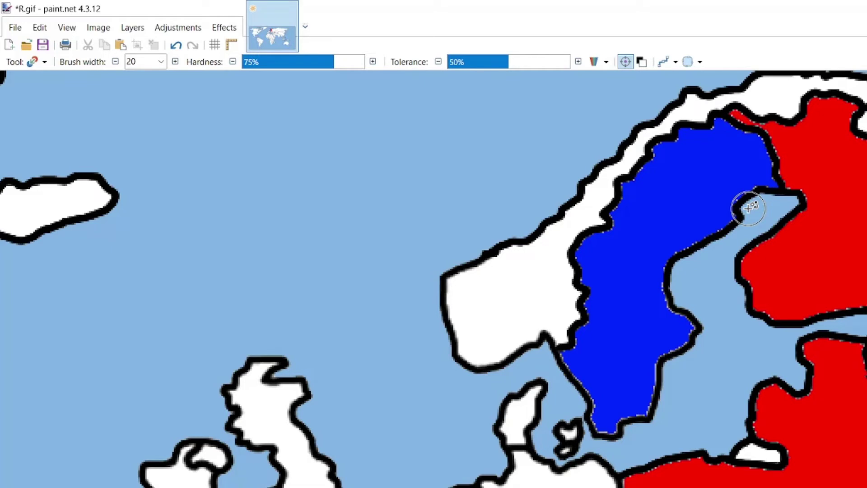
{"action": "key", "text": "k"}
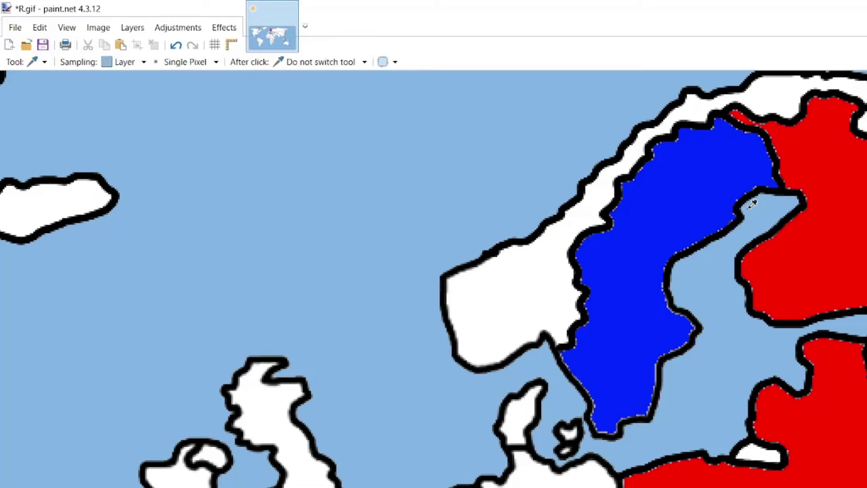
{"action": "key", "text": "r"}
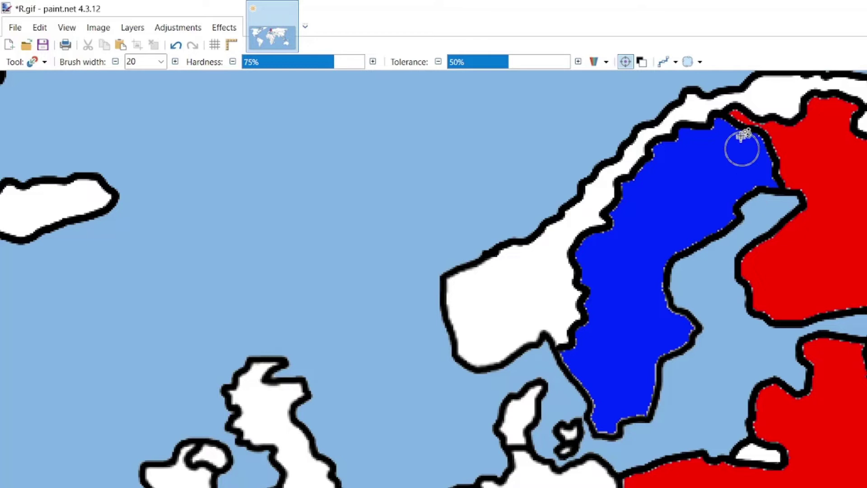
{"action": "left_click_drag", "start_coordinate": [727, 131], "coordinate": [757, 145]}
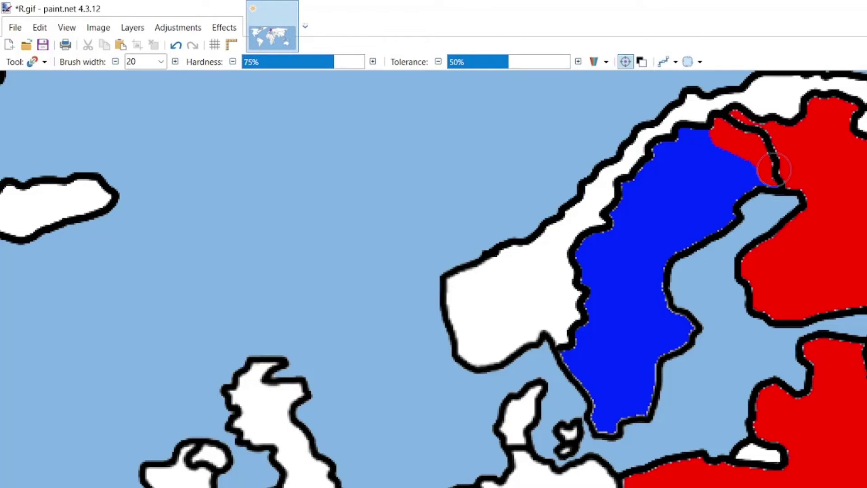
{"action": "left_click_drag", "start_coordinate": [762, 192], "coordinate": [728, 208]}
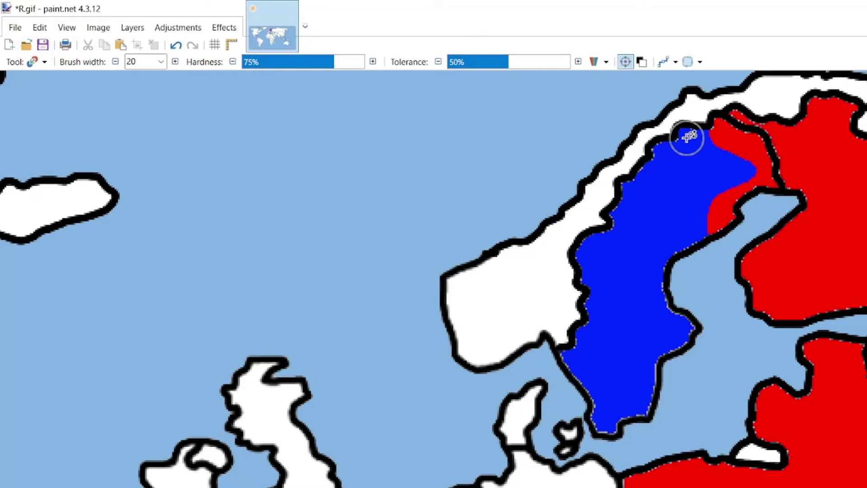
{"action": "mouse_move", "coordinate": [687, 139]}
{"action": "left_mouse_down"}
{"action": "mouse_move", "coordinate": [714, 135]}
{"action": "mouse_move", "coordinate": [739, 166]}
{"action": "mouse_move", "coordinate": [649, 153]}
{"action": "left_mouse_up"}
{"action": "left_click_drag", "start_coordinate": [696, 167], "coordinate": [718, 201]}
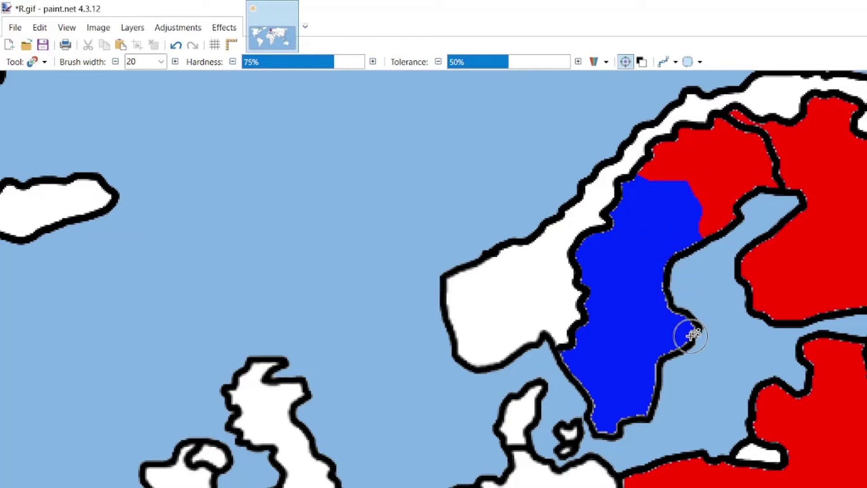
Recolor Sweden's eastern coastal bulge red and extend the northern red area southward along the coast
{"action": "left_click_drag", "start_coordinate": [685, 327], "coordinate": [691, 328]}
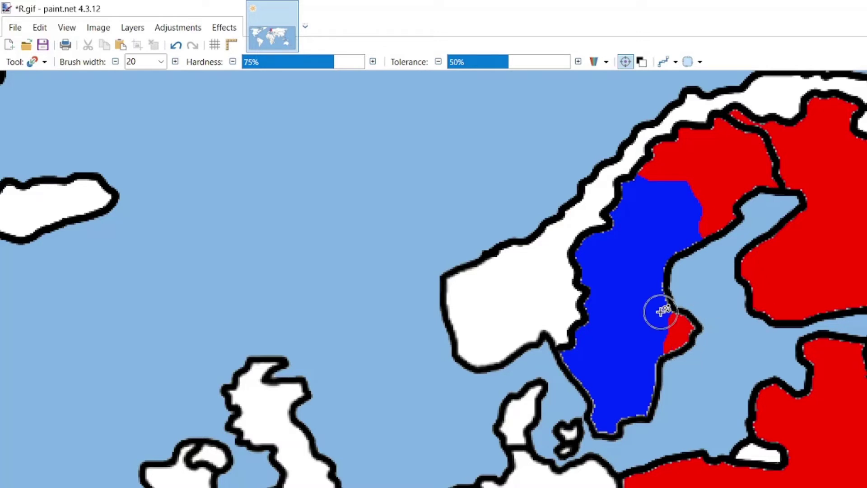
{"action": "scroll", "coordinate": [701, 340], "scroll_direction": "up", "scroll_amount": 1, "text": "ctrl"}
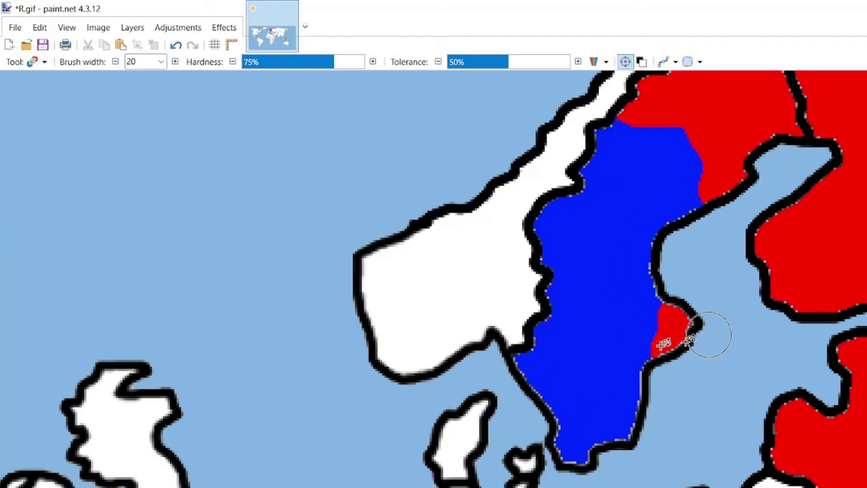
{"action": "mouse_move", "coordinate": [704, 334]}
{"action": "left_mouse_down"}
{"action": "mouse_move", "coordinate": [632, 333]}
{"action": "mouse_move", "coordinate": [658, 319]}
{"action": "left_mouse_up"}
{"action": "left_click_drag", "start_coordinate": [696, 200], "coordinate": [676, 224]}
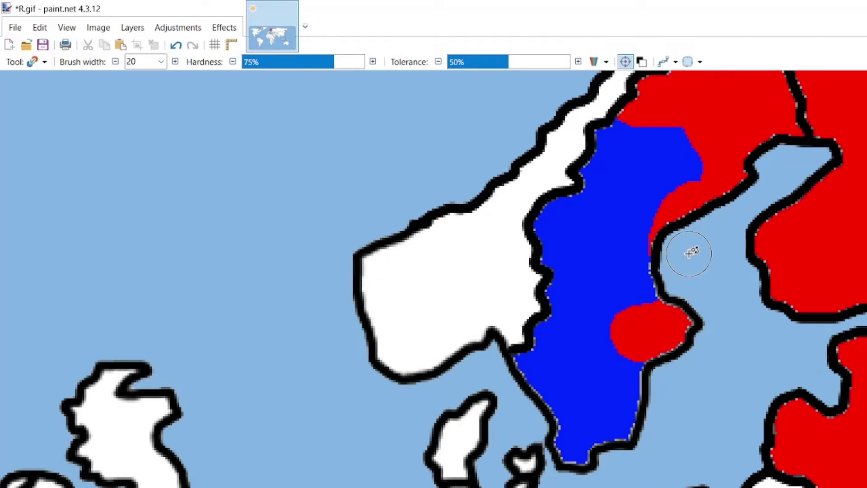
Sample the blue and recolor Sweden's central and northeastern coast with it, cutting into the edge of the eastern red bulge
{"action": "key", "text": "k"}
{"action": "key", "text": "r"}
{"action": "key", "text": "k"}
{"action": "key", "text": "r"}
{"action": "mouse_move", "coordinate": [658, 300]}
{"action": "left_mouse_down"}
{"action": "mouse_move", "coordinate": [615, 316]}
{"action": "mouse_move", "coordinate": [633, 359]}
{"action": "mouse_move", "coordinate": [615, 331]}
{"action": "mouse_move", "coordinate": [631, 302]}
{"action": "mouse_move", "coordinate": [634, 234]}
{"action": "mouse_move", "coordinate": [653, 233]}
{"action": "mouse_move", "coordinate": [668, 184]}
{"action": "mouse_move", "coordinate": [682, 199]}
{"action": "mouse_move", "coordinate": [676, 168]}
{"action": "mouse_move", "coordinate": [623, 135]}
{"action": "mouse_move", "coordinate": [684, 153]}
{"action": "mouse_move", "coordinate": [713, 188]}
{"action": "left_mouse_up"}
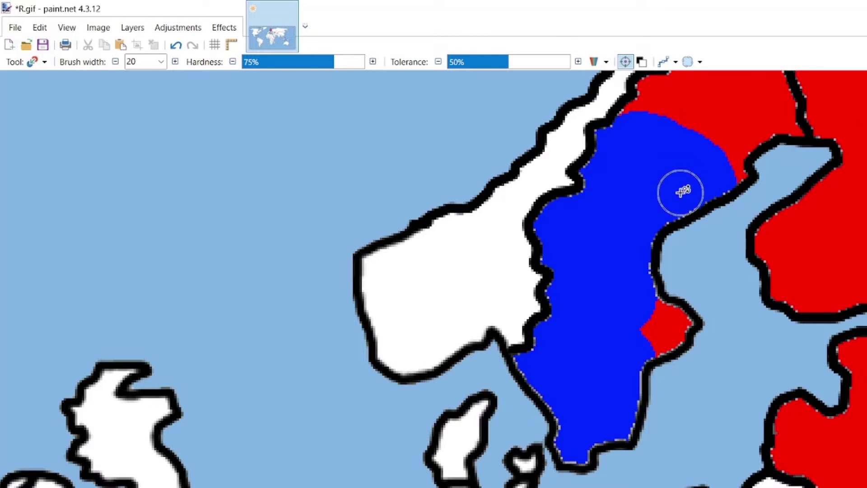
Sample the red and recolor Sweden's eastern coast and northern half with it, reaching the Norwegian border
{"action": "key", "text": "k"}
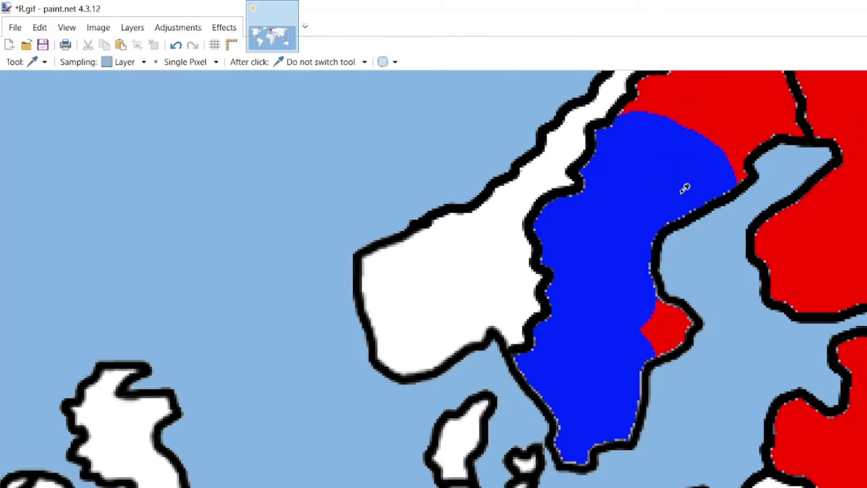
{"action": "key", "text": "r"}
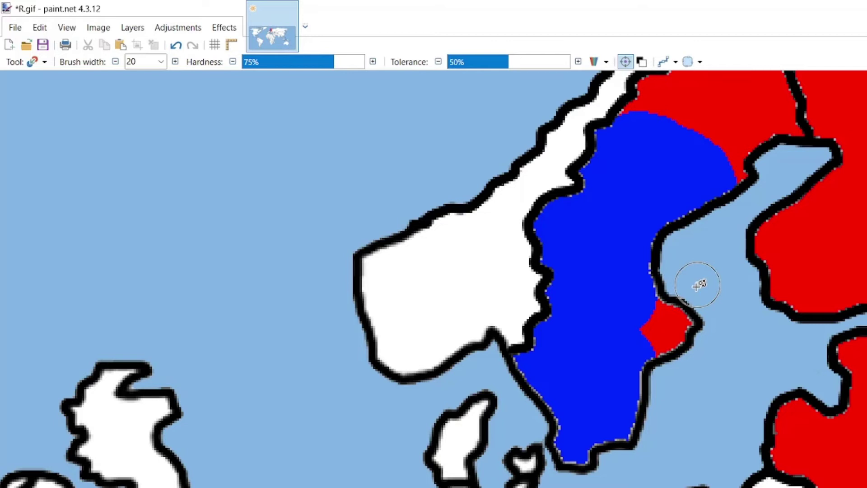
{"action": "mouse_move", "coordinate": [662, 300]}
{"action": "left_mouse_down"}
{"action": "mouse_move", "coordinate": [648, 305]}
{"action": "mouse_move", "coordinate": [640, 334]}
{"action": "mouse_move", "coordinate": [654, 345]}
{"action": "mouse_move", "coordinate": [638, 329]}
{"action": "mouse_move", "coordinate": [662, 277]}
{"action": "left_mouse_up"}
{"action": "left_click_drag", "start_coordinate": [670, 248], "coordinate": [686, 219]}
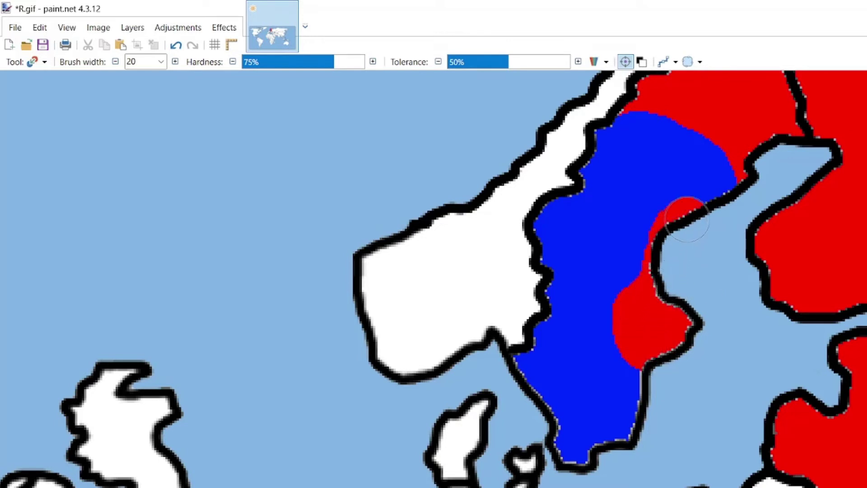
{"action": "mouse_move", "coordinate": [732, 180]}
{"action": "left_mouse_down"}
{"action": "mouse_move", "coordinate": [639, 291]}
{"action": "mouse_move", "coordinate": [650, 244]}
{"action": "mouse_move", "coordinate": [714, 177]}
{"action": "mouse_move", "coordinate": [719, 149]}
{"action": "mouse_move", "coordinate": [618, 128]}
{"action": "mouse_move", "coordinate": [674, 133]}
{"action": "mouse_move", "coordinate": [683, 176]}
{"action": "mouse_move", "coordinate": [659, 221]}
{"action": "mouse_move", "coordinate": [655, 166]}
{"action": "mouse_move", "coordinate": [607, 170]}
{"action": "mouse_move", "coordinate": [625, 186]}
{"action": "mouse_move", "coordinate": [632, 245]}
{"action": "mouse_move", "coordinate": [621, 300]}
{"action": "mouse_move", "coordinate": [632, 333]}
{"action": "mouse_move", "coordinate": [617, 207]}
{"action": "mouse_move", "coordinate": [560, 204]}
{"action": "mouse_move", "coordinate": [535, 231]}
{"action": "mouse_move", "coordinate": [567, 228]}
{"action": "mouse_move", "coordinate": [619, 263]}
{"action": "left_mouse_up"}
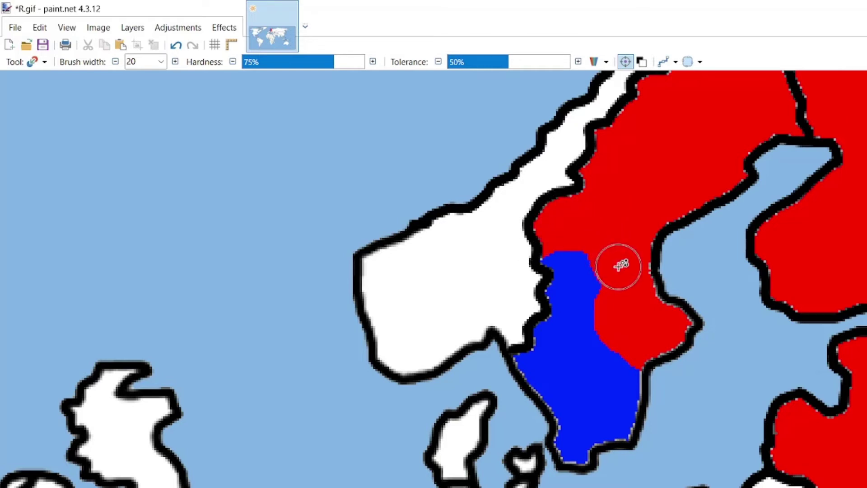
Recolor a red band across south-central Sweden and flood-fill the remaining southern and western blue patches red
{"action": "scroll", "coordinate": [617, 423], "scroll_direction": "up", "scroll_amount": 2}
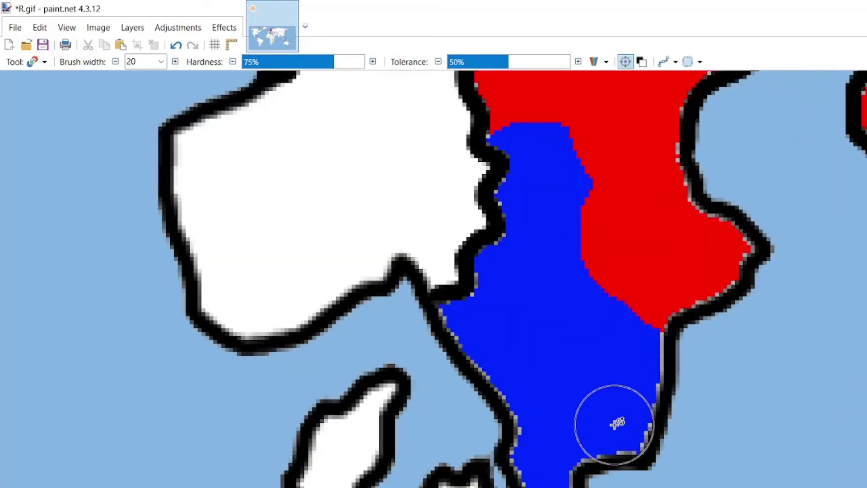
{"action": "mouse_move", "coordinate": [573, 254]}
{"action": "left_mouse_down"}
{"action": "mouse_move", "coordinate": [561, 269]}
{"action": "mouse_move", "coordinate": [510, 279]}
{"action": "mouse_move", "coordinate": [524, 259]}
{"action": "mouse_move", "coordinate": [587, 253]}
{"action": "mouse_move", "coordinate": [529, 300]}
{"action": "mouse_move", "coordinate": [638, 300]}
{"action": "mouse_move", "coordinate": [644, 319]}
{"action": "mouse_move", "coordinate": [537, 290]}
{"action": "mouse_move", "coordinate": [543, 247]}
{"action": "mouse_move", "coordinate": [576, 194]}
{"action": "mouse_move", "coordinate": [604, 267]}
{"action": "left_mouse_up"}
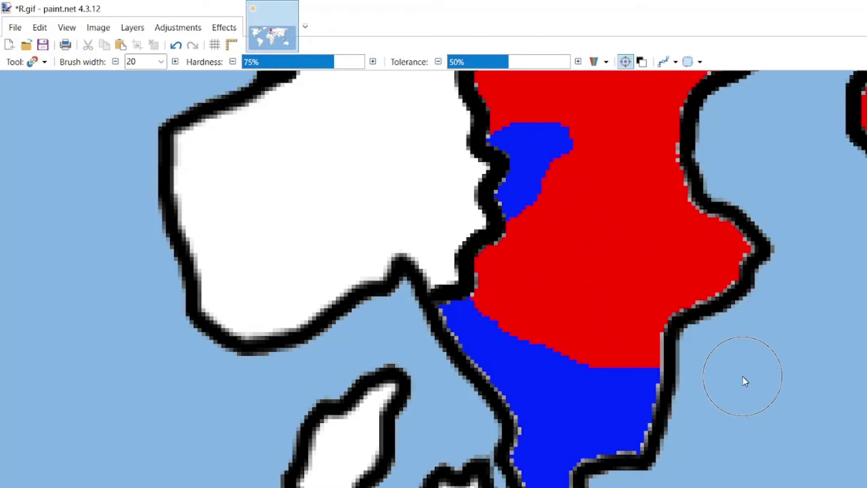
{"action": "key", "text": "f"}
{"action": "left_click", "coordinate": [584, 394]}
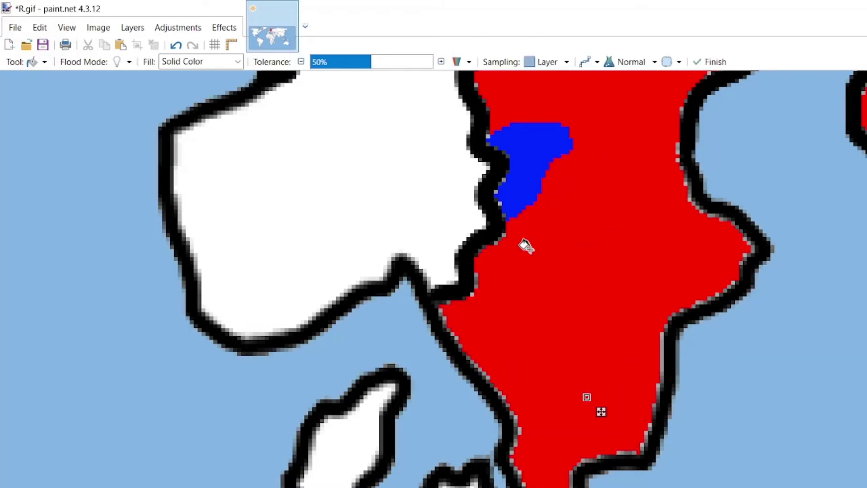
{"action": "left_click", "coordinate": [519, 191]}
Flood-fill the whole of Germany with blue
{"action": "scroll", "coordinate": [518, 195], "scroll_direction": "down", "scroll_amount": 3}
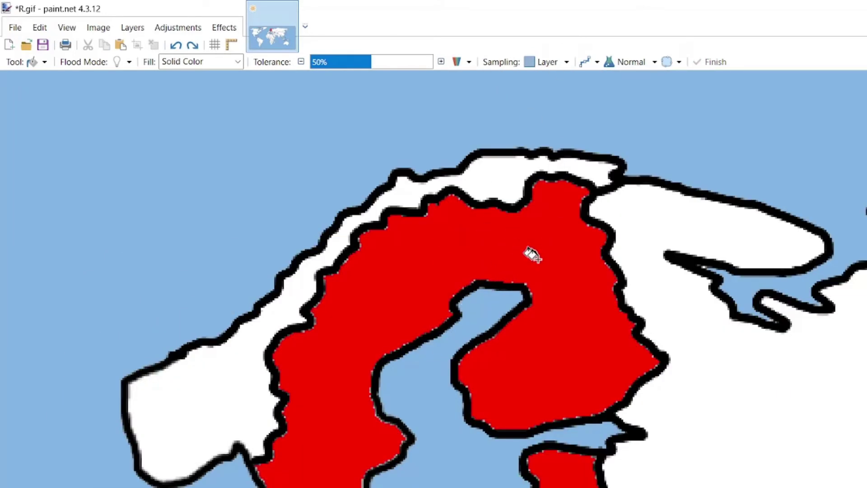
{"action": "scroll", "coordinate": [536, 256], "scroll_direction": "down", "scroll_amount": 5}
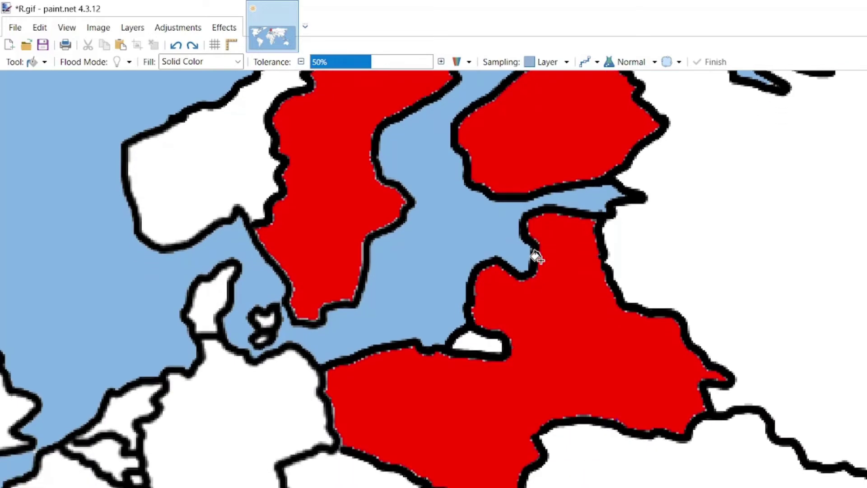
{"action": "scroll", "coordinate": [532, 337], "scroll_direction": "down", "scroll_amount": 3}
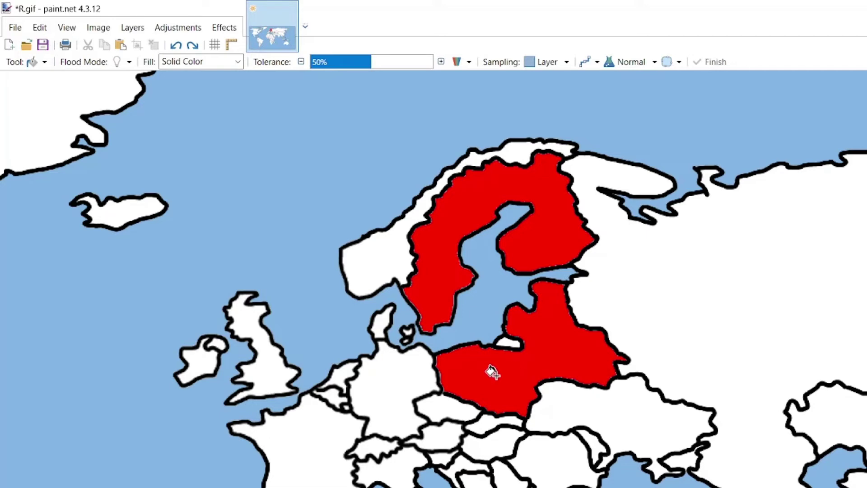
{"action": "scroll", "coordinate": [491, 373], "scroll_direction": "up", "scroll_amount": 5}
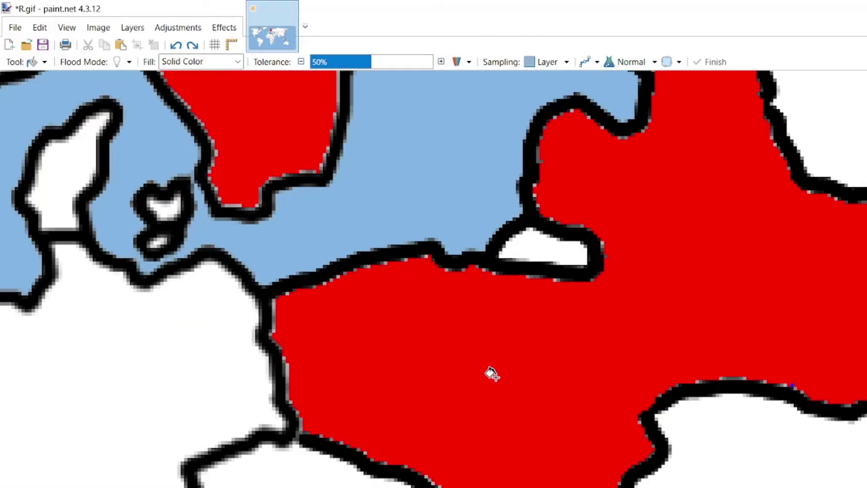
{"action": "scroll", "coordinate": [492, 373], "scroll_direction": "down", "scroll_amount": 5}
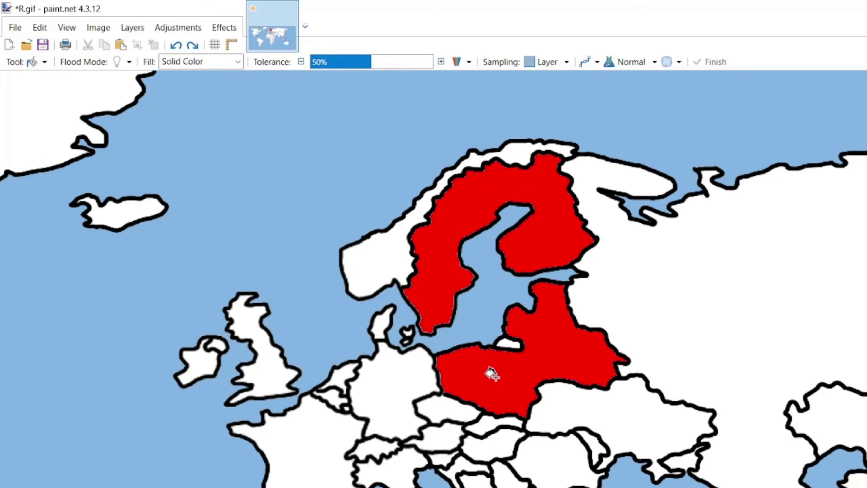
{"action": "left_click", "coordinate": [396, 385]}
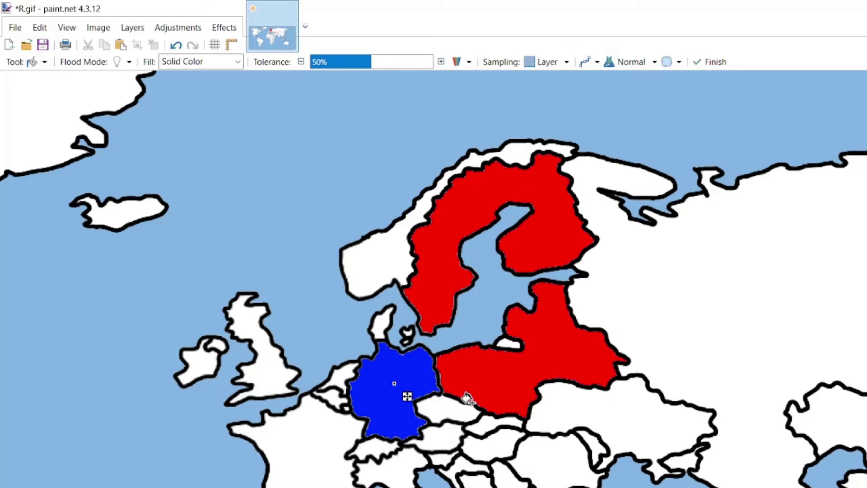
Sample the red and recolor eastern Germany with it along the Polish border, from the Baltic coast to the Czech border
{"action": "key", "text": "k"}
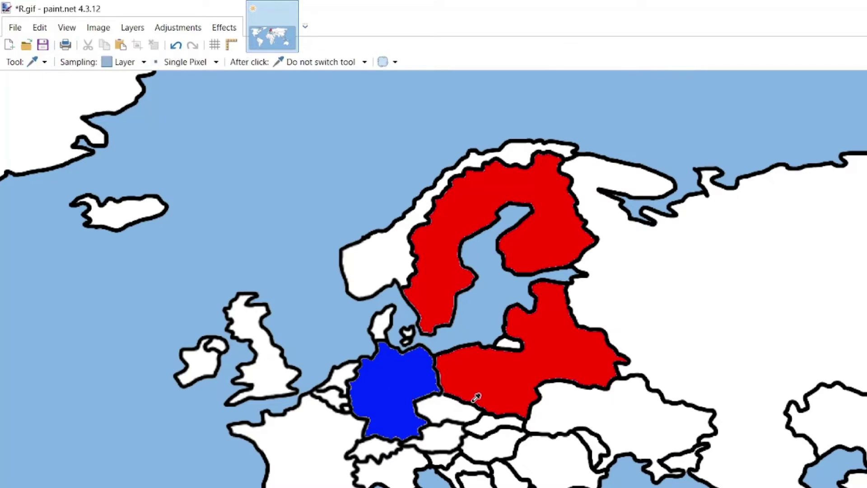
{"action": "key", "text": "r"}
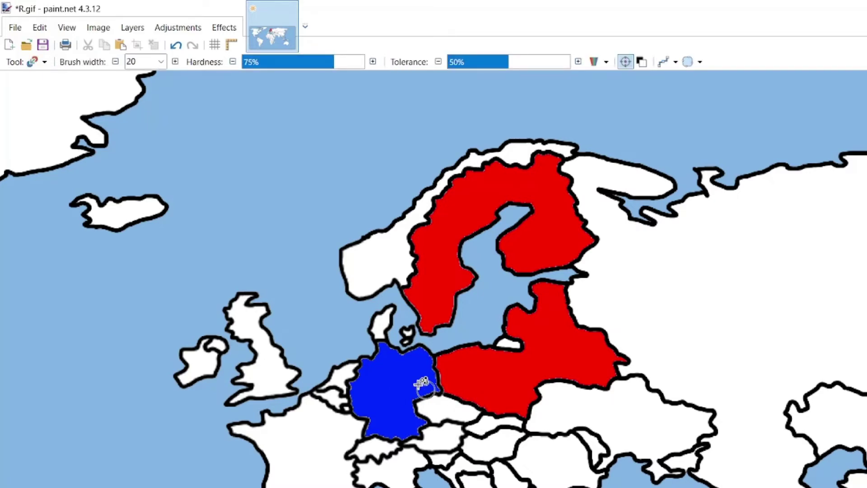
{"action": "scroll", "coordinate": [422, 380], "scroll_direction": "up", "scroll_amount": 3}
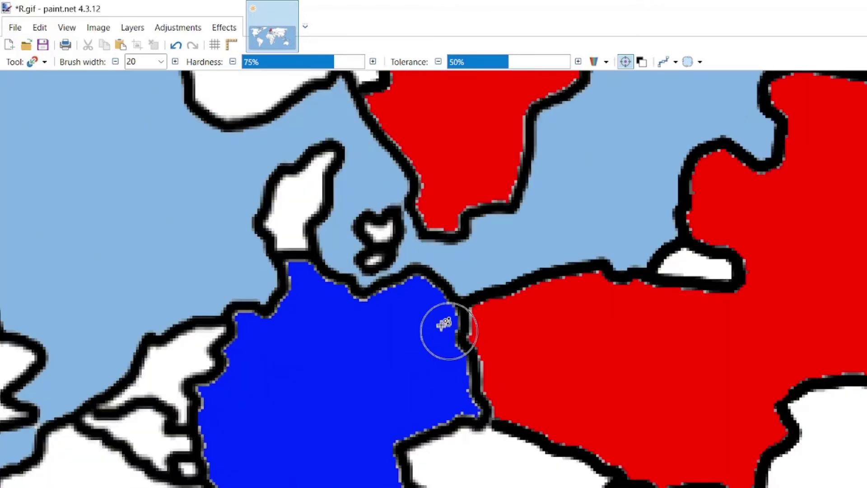
{"action": "mouse_move", "coordinate": [449, 318]}
{"action": "left_mouse_down"}
{"action": "mouse_move", "coordinate": [440, 321]}
{"action": "mouse_move", "coordinate": [447, 395]}
{"action": "mouse_move", "coordinate": [442, 409]}
{"action": "mouse_move", "coordinate": [422, 413]}
{"action": "mouse_move", "coordinate": [434, 409]}
{"action": "left_mouse_up"}
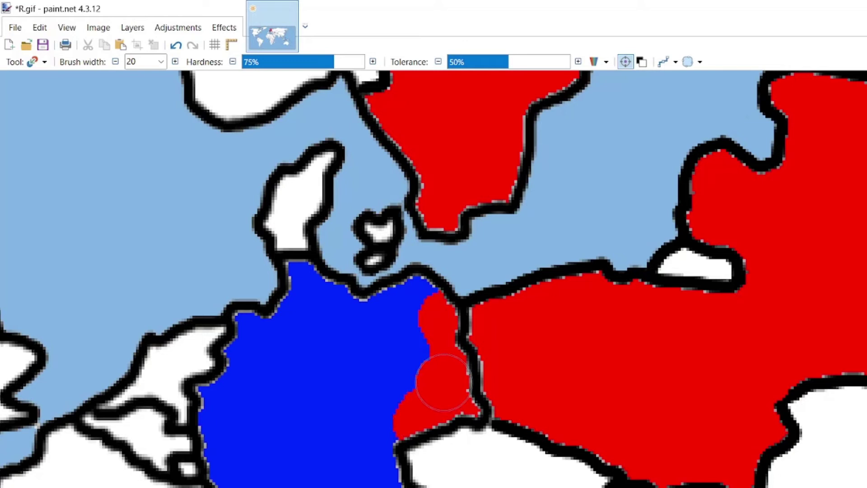
{"action": "mouse_move", "coordinate": [444, 382]}
{"action": "left_mouse_down"}
{"action": "mouse_move", "coordinate": [433, 377]}
{"action": "mouse_move", "coordinate": [441, 367]}
{"action": "mouse_move", "coordinate": [412, 416]}
{"action": "mouse_move", "coordinate": [429, 467]}
{"action": "mouse_move", "coordinate": [446, 413]}
{"action": "mouse_move", "coordinate": [397, 374]}
{"action": "mouse_move", "coordinate": [435, 323]}
{"action": "mouse_move", "coordinate": [429, 287]}
{"action": "mouse_move", "coordinate": [404, 284]}
{"action": "mouse_move", "coordinate": [412, 271]}
{"action": "mouse_move", "coordinate": [459, 306]}
{"action": "left_mouse_up"}
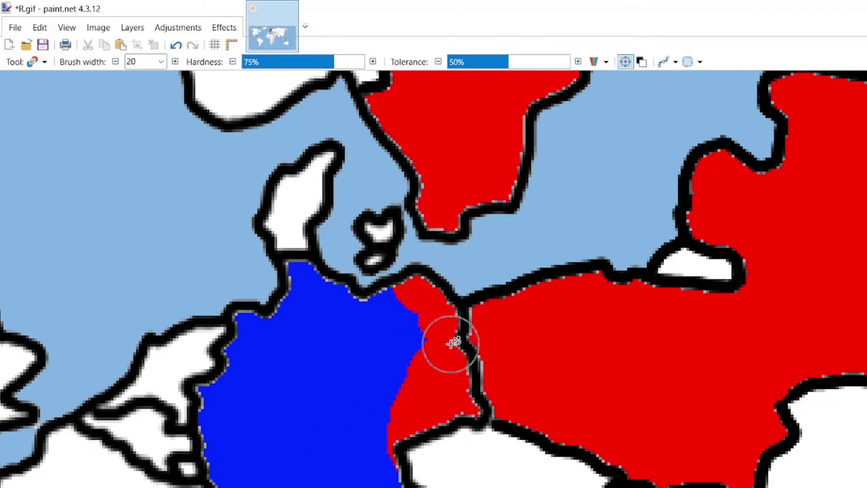
Sample the blue and recolor a wedge through the red in eastern Germany, reaching the Polish border
{"action": "key", "text": "k"}
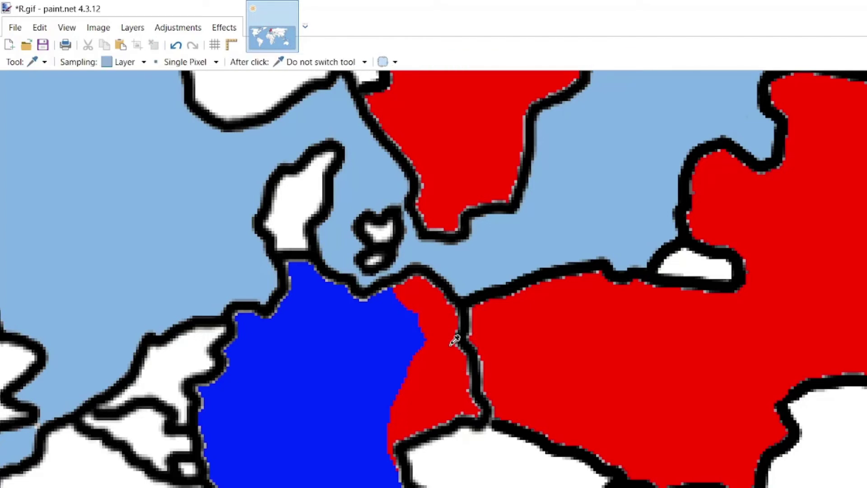
{"action": "key", "text": "r"}
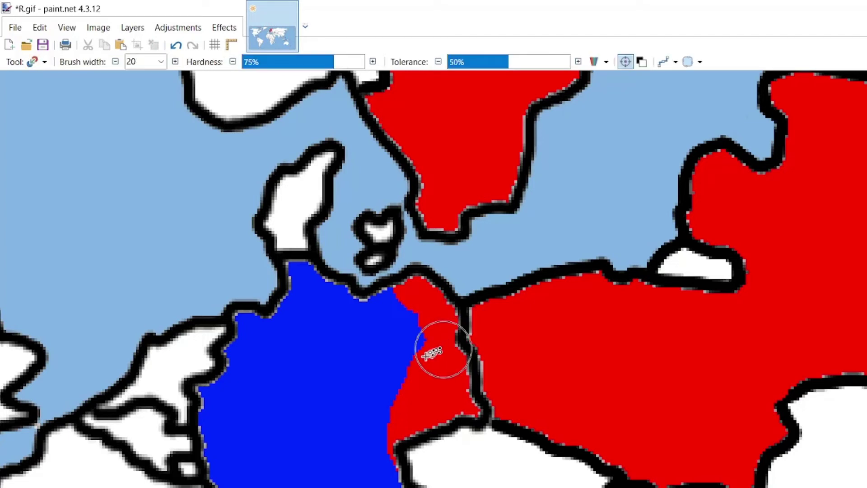
{"action": "mouse_move", "coordinate": [441, 352]}
{"action": "left_mouse_down"}
{"action": "mouse_move", "coordinate": [412, 348]}
{"action": "mouse_move", "coordinate": [415, 380]}
{"action": "mouse_move", "coordinate": [385, 397]}
{"action": "mouse_move", "coordinate": [404, 356]}
{"action": "mouse_move", "coordinate": [393, 335]}
{"action": "mouse_move", "coordinate": [437, 360]}
{"action": "mouse_move", "coordinate": [421, 362]}
{"action": "left_mouse_up"}
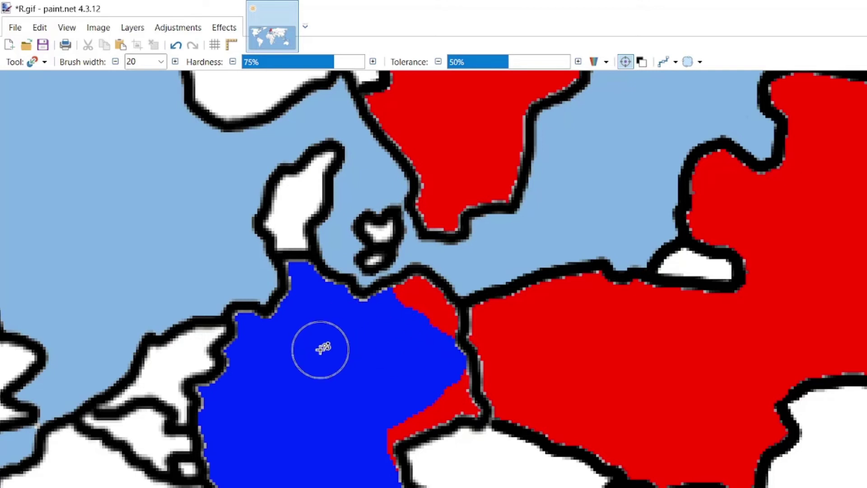
Sample the red and recolor northeastern Germany around the blue wedge, including the enclosed blue pocket
{"action": "key", "text": "k"}
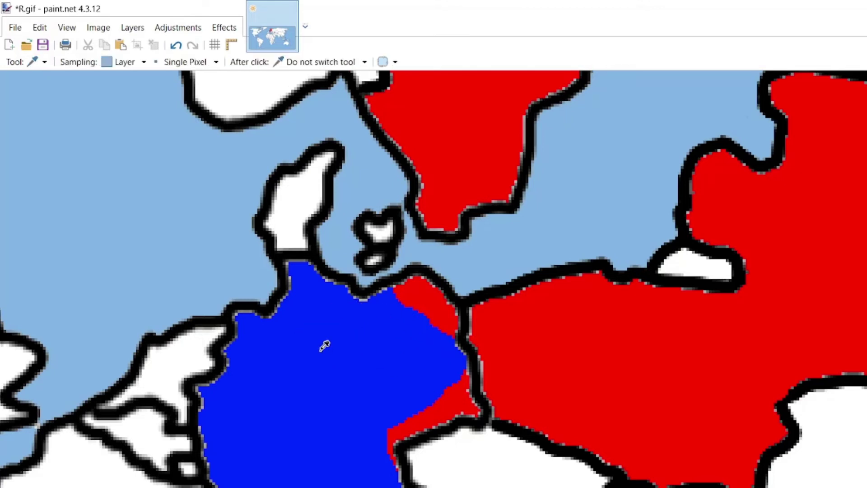
{"action": "key", "text": "r"}
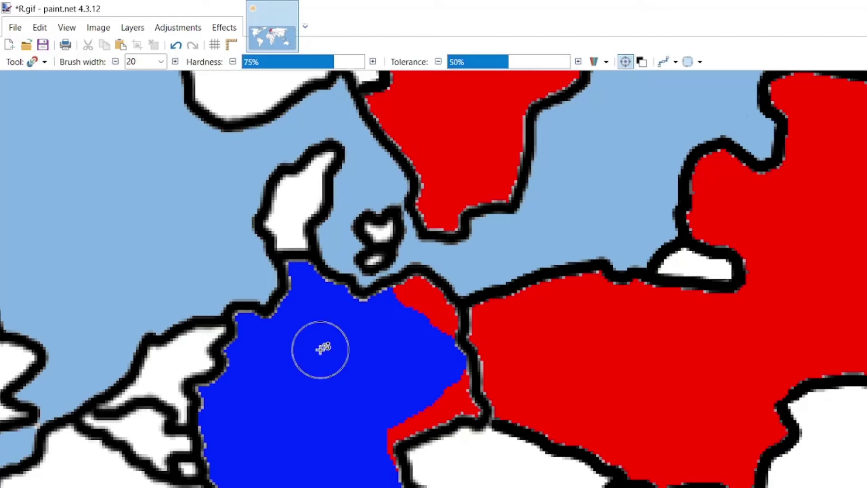
{"action": "mouse_move", "coordinate": [406, 402]}
{"action": "left_mouse_down"}
{"action": "mouse_move", "coordinate": [416, 402]}
{"action": "mouse_move", "coordinate": [412, 409]}
{"action": "mouse_move", "coordinate": [427, 399]}
{"action": "mouse_move", "coordinate": [395, 403]}
{"action": "mouse_move", "coordinate": [400, 393]}
{"action": "mouse_move", "coordinate": [428, 392]}
{"action": "mouse_move", "coordinate": [402, 382]}
{"action": "left_mouse_up"}
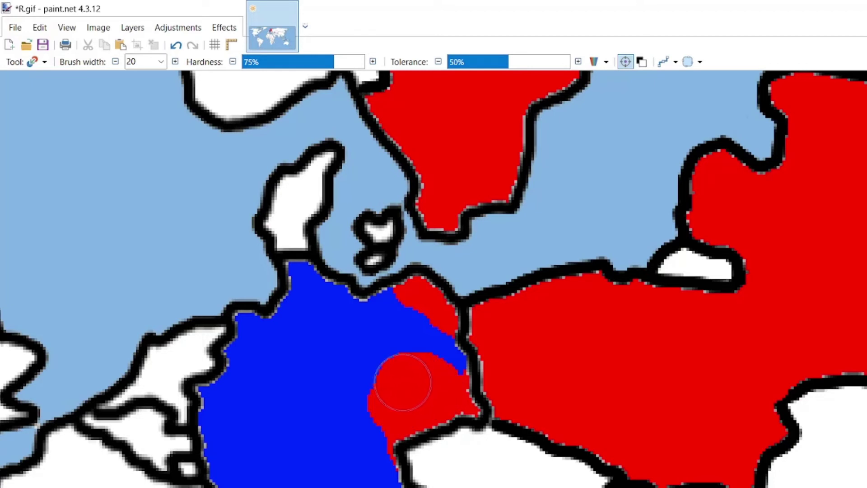
{"action": "left_click", "coordinate": [384, 303]}
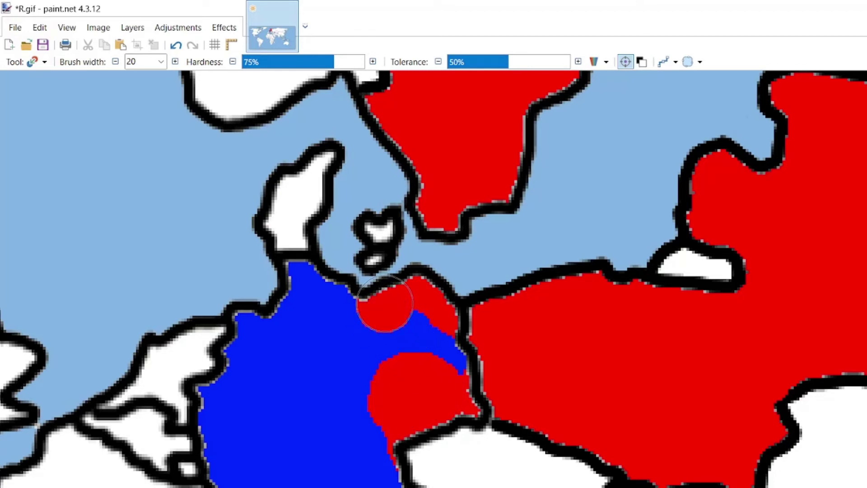
{"action": "mouse_move", "coordinate": [385, 303]}
{"action": "left_mouse_down"}
{"action": "mouse_move", "coordinate": [352, 298]}
{"action": "mouse_move", "coordinate": [406, 319]}
{"action": "mouse_move", "coordinate": [384, 381]}
{"action": "mouse_move", "coordinate": [353, 376]}
{"action": "mouse_move", "coordinate": [348, 334]}
{"action": "left_mouse_up"}
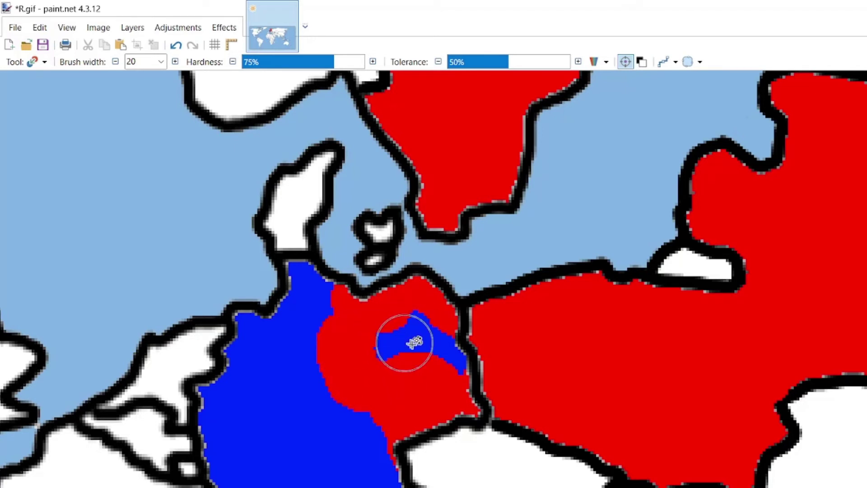
{"action": "scroll", "coordinate": [420, 346], "scroll_direction": "up", "scroll_amount": 3}
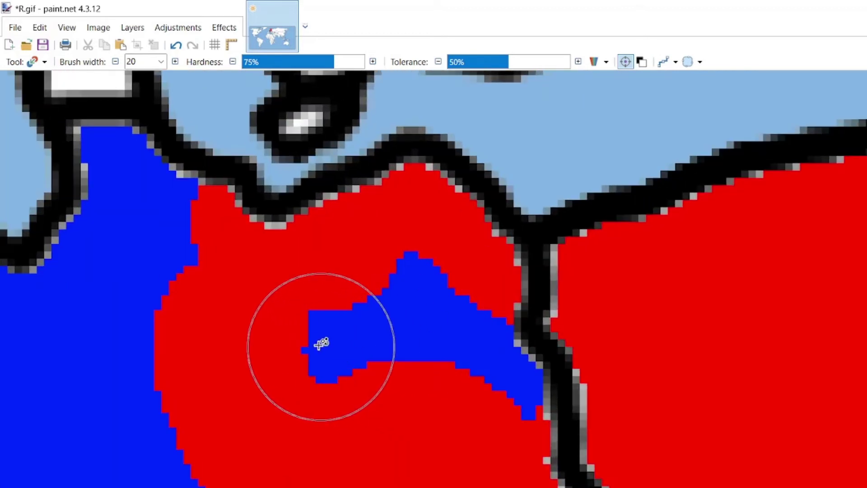
{"action": "mouse_move", "coordinate": [300, 342]}
{"action": "left_mouse_down"}
{"action": "mouse_move", "coordinate": [329, 351]}
{"action": "mouse_move", "coordinate": [361, 325]}
{"action": "mouse_move", "coordinate": [508, 378]}
{"action": "mouse_move", "coordinate": [415, 286]}
{"action": "left_mouse_up"}
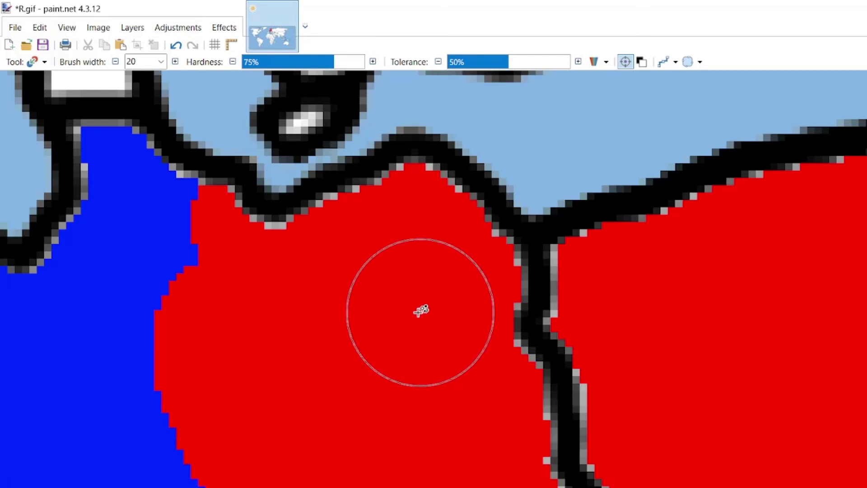
Extend the red westward and southward through Germany and flood-fill the remaining western blue red
{"action": "scroll", "coordinate": [416, 310], "scroll_direction": "down", "scroll_amount": 4}
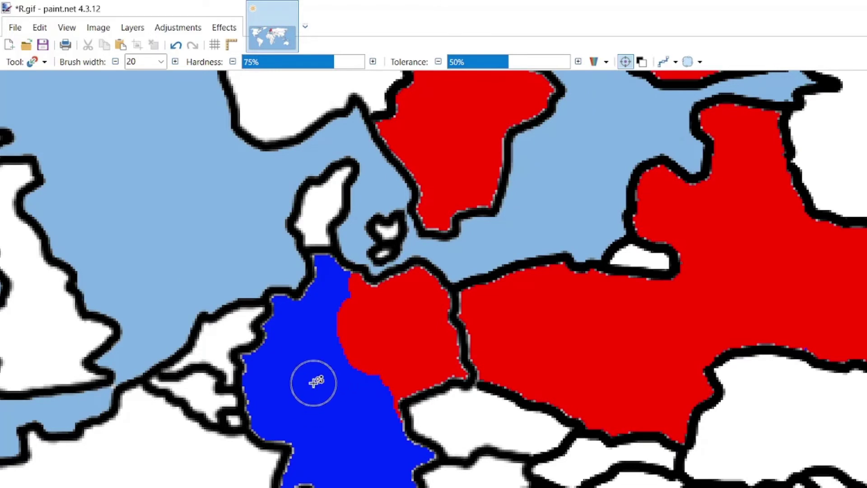
{"action": "mouse_move", "coordinate": [351, 352]}
{"action": "left_mouse_down"}
{"action": "mouse_move", "coordinate": [315, 387]}
{"action": "mouse_move", "coordinate": [371, 368]}
{"action": "mouse_move", "coordinate": [344, 344]}
{"action": "mouse_move", "coordinate": [339, 276]}
{"action": "mouse_move", "coordinate": [364, 329]}
{"action": "mouse_move", "coordinate": [381, 410]}
{"action": "mouse_move", "coordinate": [414, 450]}
{"action": "mouse_move", "coordinate": [393, 467]}
{"action": "mouse_move", "coordinate": [325, 474]}
{"action": "mouse_move", "coordinate": [375, 427]}
{"action": "mouse_move", "coordinate": [358, 401]}
{"action": "mouse_move", "coordinate": [359, 408]}
{"action": "left_mouse_up"}
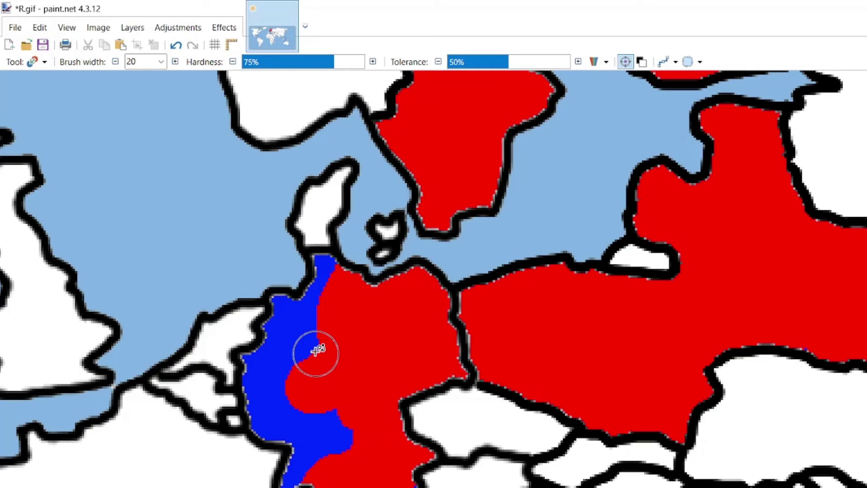
{"action": "key", "text": "f"}
{"action": "left_click", "coordinate": [294, 343]}
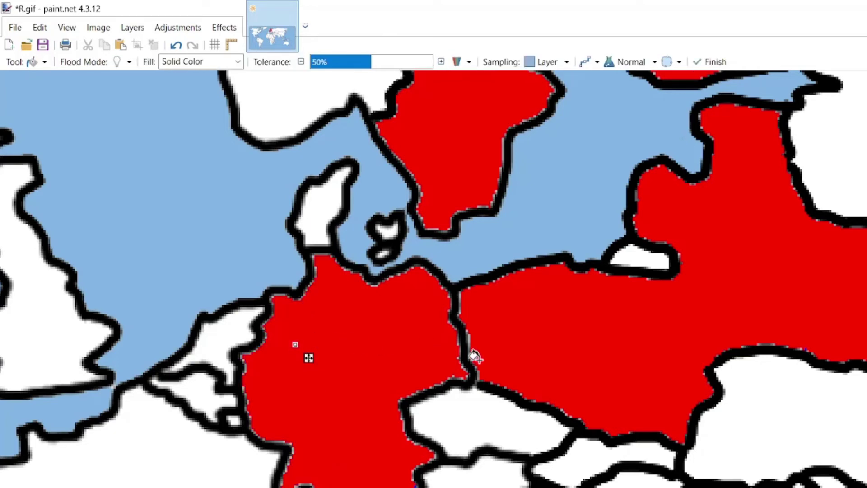
Undo the last edit around Germany
{"action": "key", "text": "ctrl+z"}
{"action": "scroll", "coordinate": [474, 357], "scroll_direction": "down", "scroll_amount": 1}
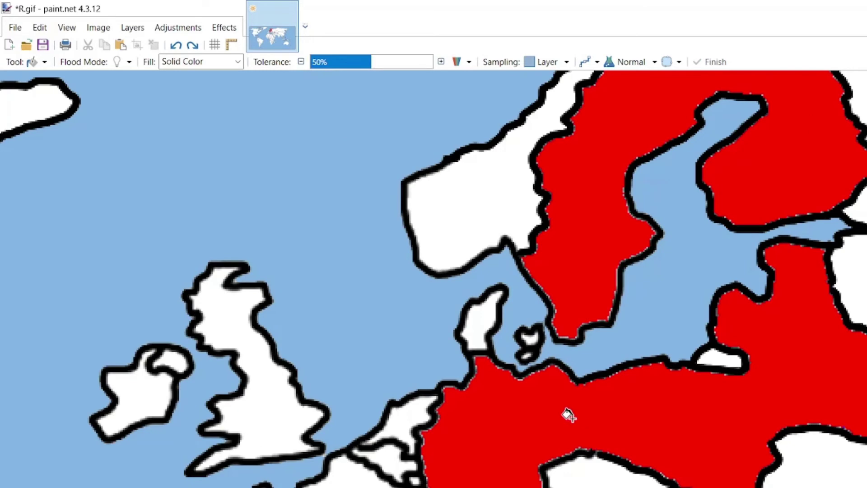
{"action": "scroll", "coordinate": [568, 414], "scroll_direction": "left", "scroll_amount": 1}
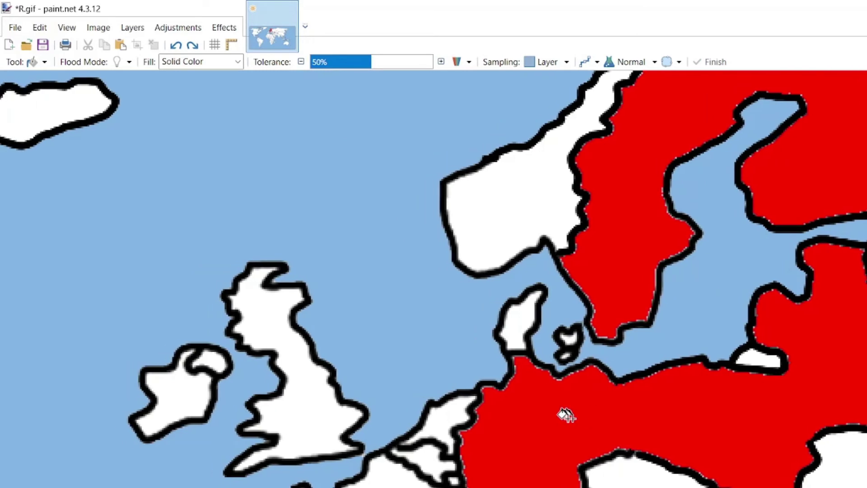
{"action": "scroll", "coordinate": [567, 412], "scroll_direction": "up", "scroll_amount": 2}
{"action": "scroll", "coordinate": [536, 420], "scroll_direction": "down", "scroll_amount": 3}
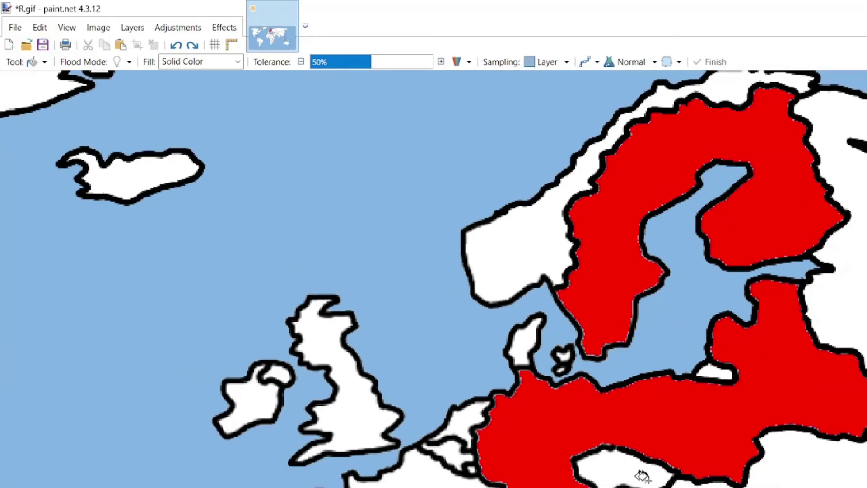
Flood-fill the white Czech Republic and Slovakia areas south of the red territory with blue
{"action": "scroll", "coordinate": [647, 474], "scroll_direction": "down", "scroll_amount": 1}
{"action": "scroll", "coordinate": [652, 475], "scroll_direction": "up", "scroll_amount": 2}
{"action": "scroll", "coordinate": [655, 477], "scroll_direction": "down", "scroll_amount": 1}
{"action": "scroll", "coordinate": [811, 461], "scroll_direction": "down", "scroll_amount": 3}
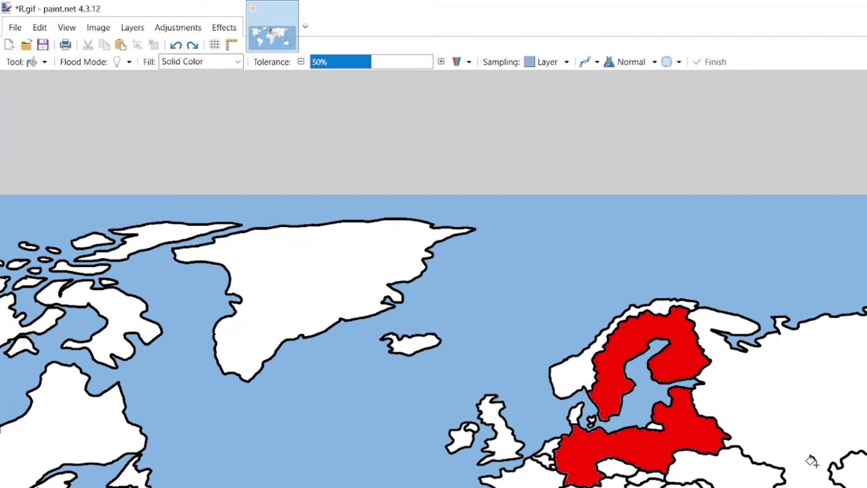
{"action": "scroll", "coordinate": [648, 480], "scroll_direction": "up", "scroll_amount": 4}
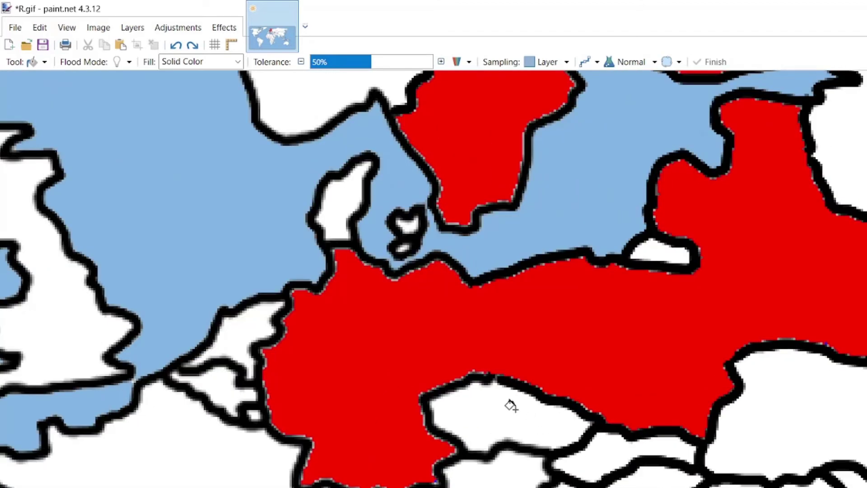
{"action": "left_click", "coordinate": [514, 408]}
{"action": "left_click", "coordinate": [607, 446]}
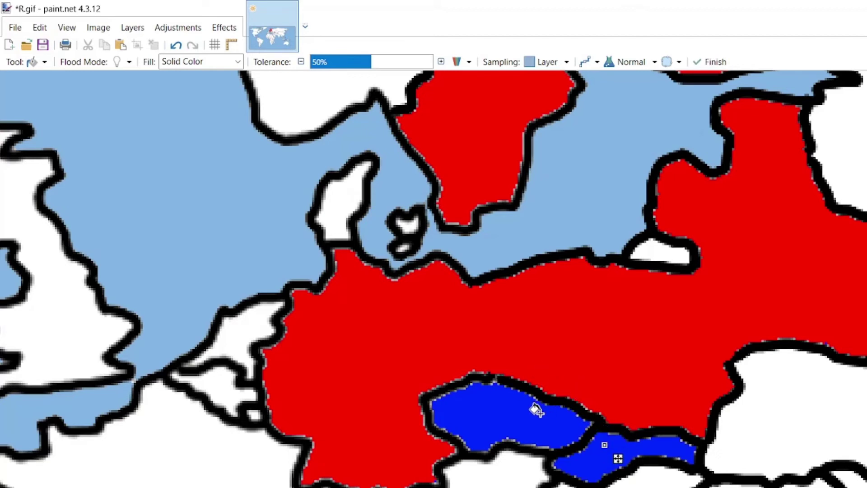
Sample the red and recolor a strip along the northern edges of the blue Czech Republic and Slovakia
{"action": "key", "text": "k"}
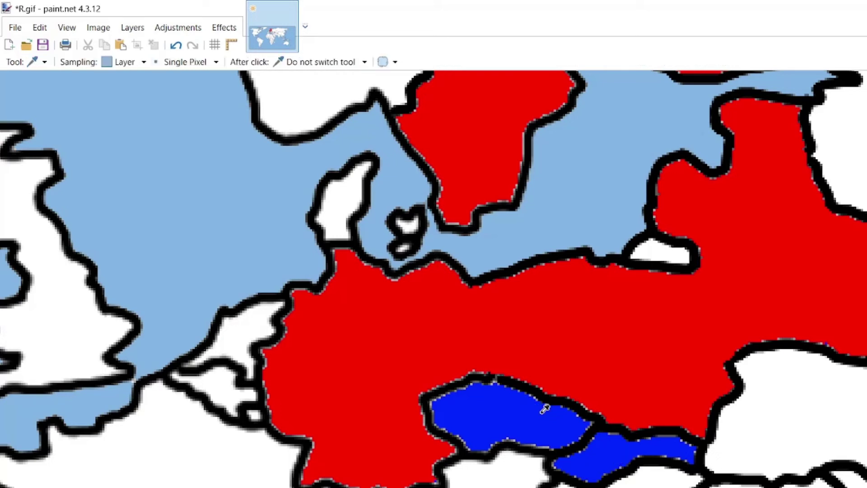
{"action": "key", "text": "r"}
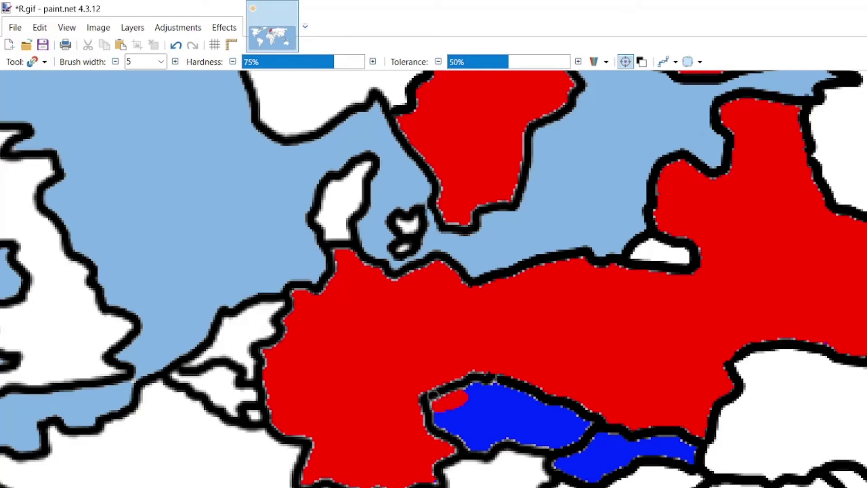
{"action": "left_click_drag", "start_coordinate": [480, 390], "coordinate": [532, 408]}
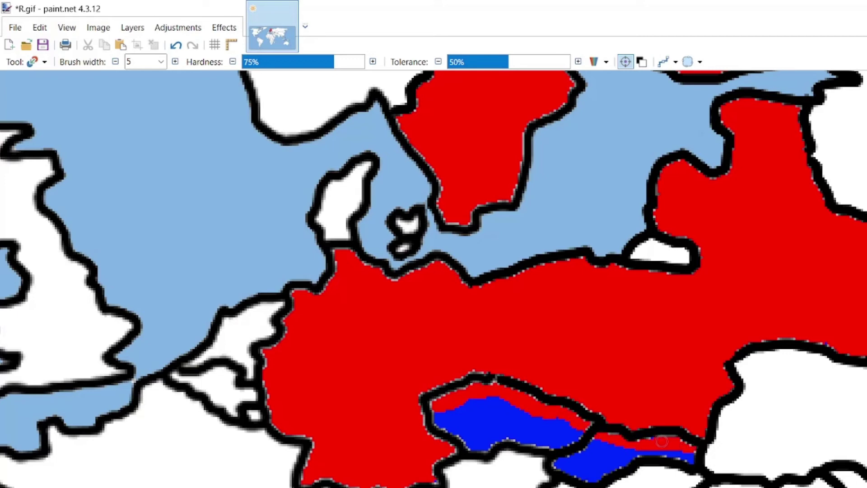
Extend the red deeper into Slovakia and across the Czech Republic's northern, western and eastern parts with the Recolor tool
{"action": "scroll", "coordinate": [512, 427], "scroll_direction": "up", "scroll_amount": 3}
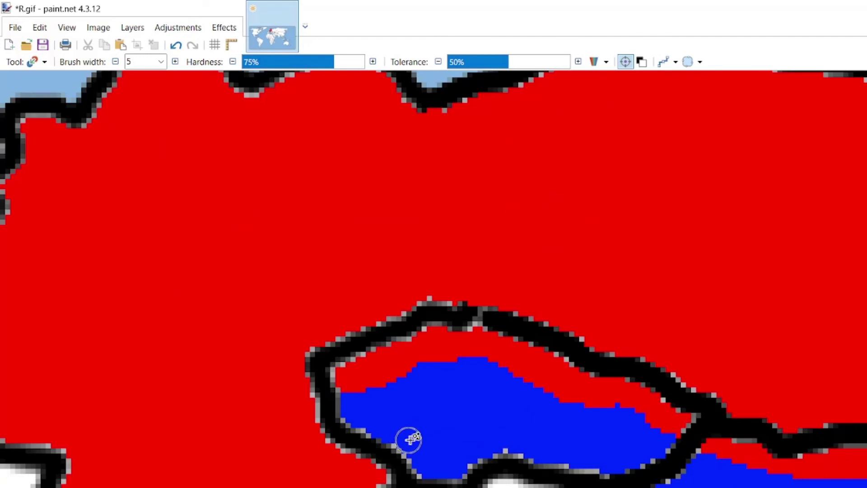
{"action": "scroll", "coordinate": [669, 438], "scroll_direction": "right", "scroll_amount": 5}
{"action": "scroll", "coordinate": [669, 436], "scroll_direction": "down", "scroll_amount": 1}
{"action": "scroll", "coordinate": [669, 436], "scroll_direction": "left", "scroll_amount": 1}
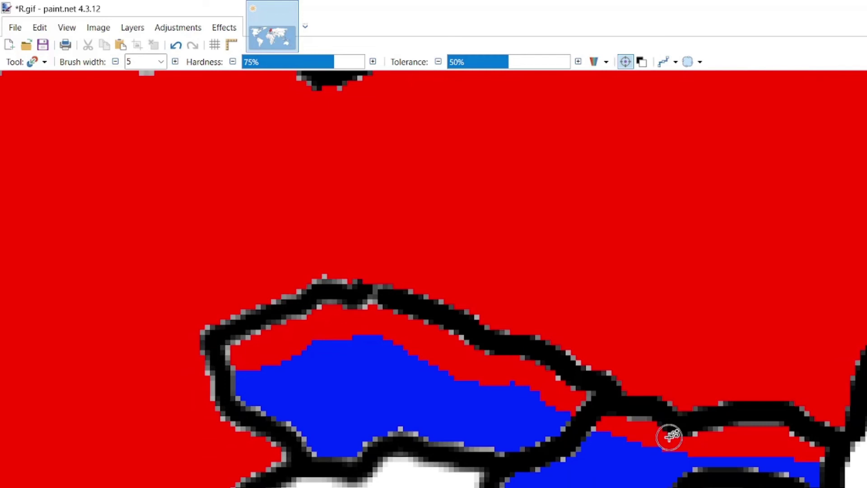
{"action": "scroll", "coordinate": [669, 436], "scroll_direction": "up", "scroll_amount": 1}
{"action": "mouse_move", "coordinate": [670, 437]}
{"action": "left_mouse_down"}
{"action": "mouse_move", "coordinate": [716, 469]}
{"action": "mouse_move", "coordinate": [849, 479]}
{"action": "mouse_move", "coordinate": [707, 469]}
{"action": "mouse_move", "coordinate": [619, 429]}
{"action": "mouse_move", "coordinate": [582, 428]}
{"action": "mouse_move", "coordinate": [660, 478]}
{"action": "left_mouse_up"}
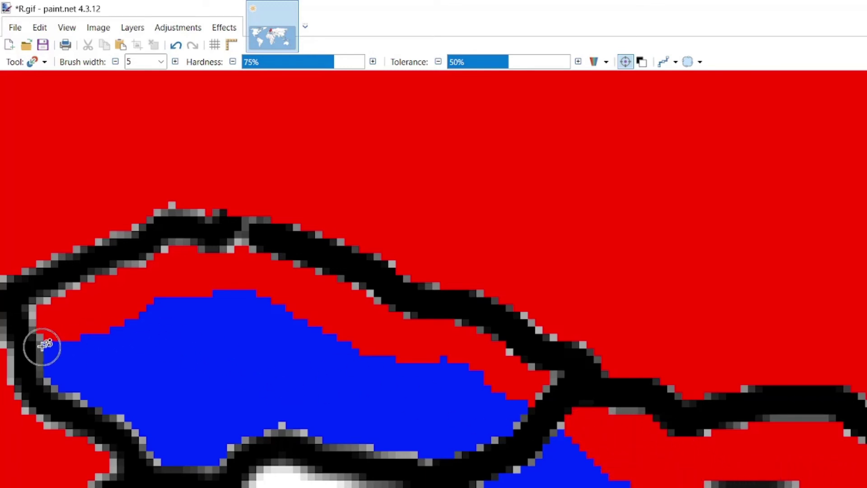
{"action": "mouse_move", "coordinate": [42, 346]}
{"action": "left_mouse_down"}
{"action": "mouse_move", "coordinate": [83, 402]}
{"action": "mouse_move", "coordinate": [82, 340]}
{"action": "mouse_move", "coordinate": [82, 356]}
{"action": "mouse_move", "coordinate": [145, 323]}
{"action": "mouse_move", "coordinate": [213, 307]}
{"action": "mouse_move", "coordinate": [185, 308]}
{"action": "mouse_move", "coordinate": [466, 368]}
{"action": "mouse_move", "coordinate": [528, 403]}
{"action": "mouse_move", "coordinate": [497, 437]}
{"action": "mouse_move", "coordinate": [583, 434]}
{"action": "mouse_move", "coordinate": [534, 458]}
{"action": "mouse_move", "coordinate": [503, 411]}
{"action": "mouse_move", "coordinate": [476, 397]}
{"action": "mouse_move", "coordinate": [483, 410]}
{"action": "mouse_move", "coordinate": [467, 449]}
{"action": "mouse_move", "coordinate": [435, 460]}
{"action": "mouse_move", "coordinate": [451, 480]}
{"action": "mouse_move", "coordinate": [528, 459]}
{"action": "mouse_move", "coordinate": [435, 474]}
{"action": "mouse_move", "coordinate": [472, 400]}
{"action": "left_mouse_up"}
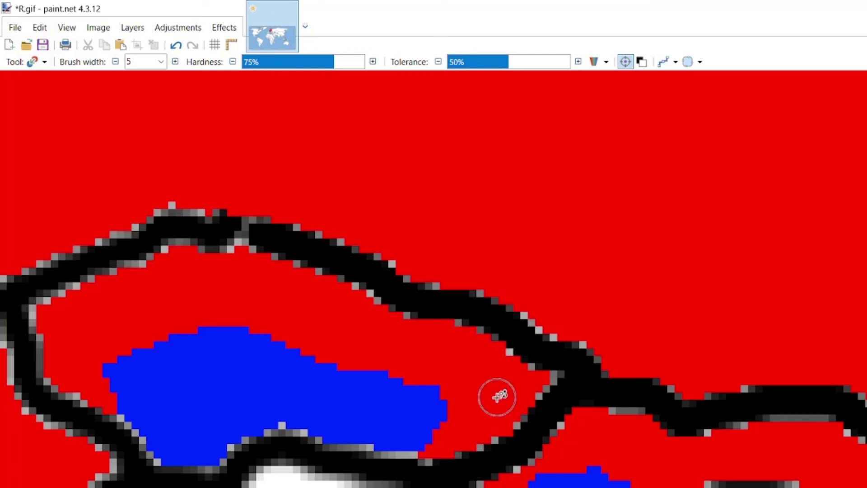
Turn the remaining blue in Slovakia and the Czech Republic red, recoloring the Czech southwest by brush and flood-filling the rest
{"action": "key", "text": "f"}
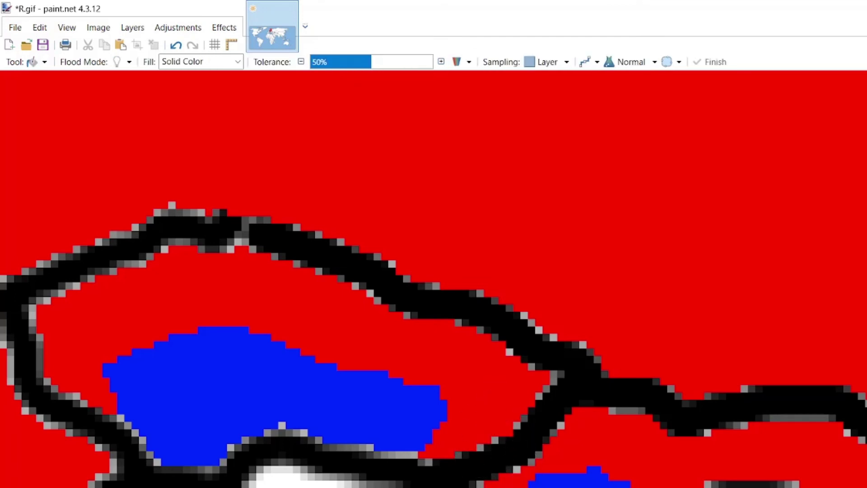
{"action": "left_click", "coordinate": [529, 485]}
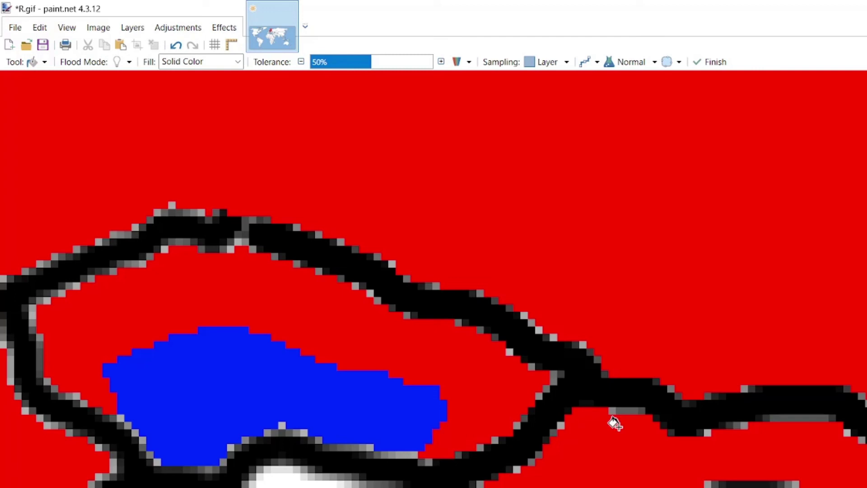
{"action": "key", "text": "r"}
{"action": "mouse_move", "coordinate": [175, 367]}
{"action": "left_mouse_down"}
{"action": "mouse_move", "coordinate": [116, 374]}
{"action": "mouse_move", "coordinate": [110, 383]}
{"action": "mouse_move", "coordinate": [140, 357]}
{"action": "mouse_move", "coordinate": [135, 414]}
{"action": "mouse_move", "coordinate": [154, 413]}
{"action": "mouse_move", "coordinate": [188, 441]}
{"action": "mouse_move", "coordinate": [205, 420]}
{"action": "mouse_move", "coordinate": [188, 453]}
{"action": "mouse_move", "coordinate": [229, 457]}
{"action": "mouse_move", "coordinate": [241, 409]}
{"action": "left_mouse_up"}
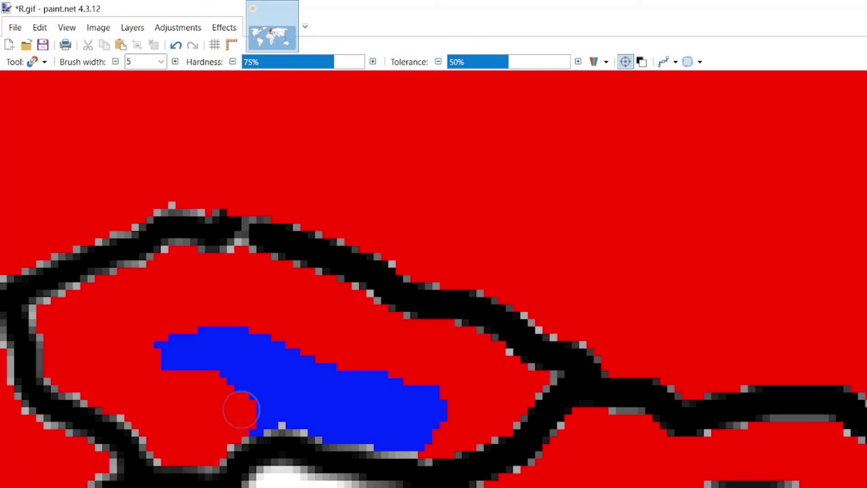
{"action": "key", "text": "f"}
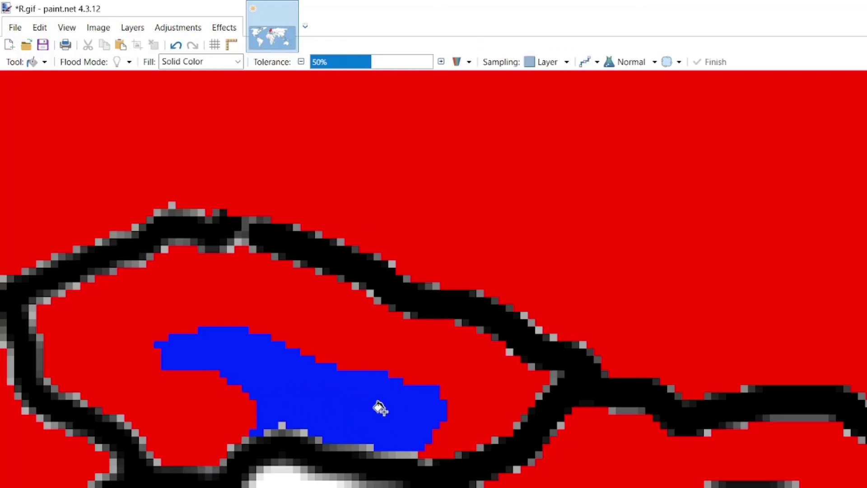
{"action": "left_click", "coordinate": [357, 413]}
{"action": "scroll", "coordinate": [493, 406], "scroll_direction": "down", "scroll_amount": 2}
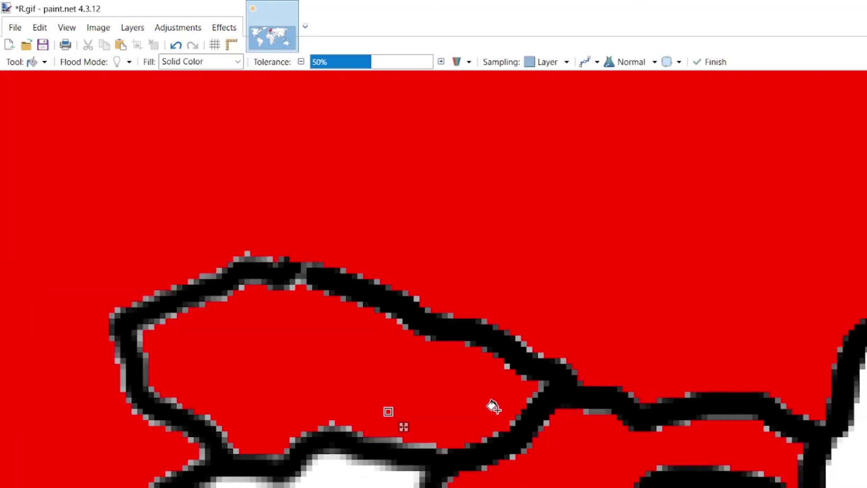
Examine the enlarged red territory and its neighboring countries across the Europe map
{"action": "scroll", "coordinate": [493, 406], "scroll_direction": "down", "scroll_amount": 1}
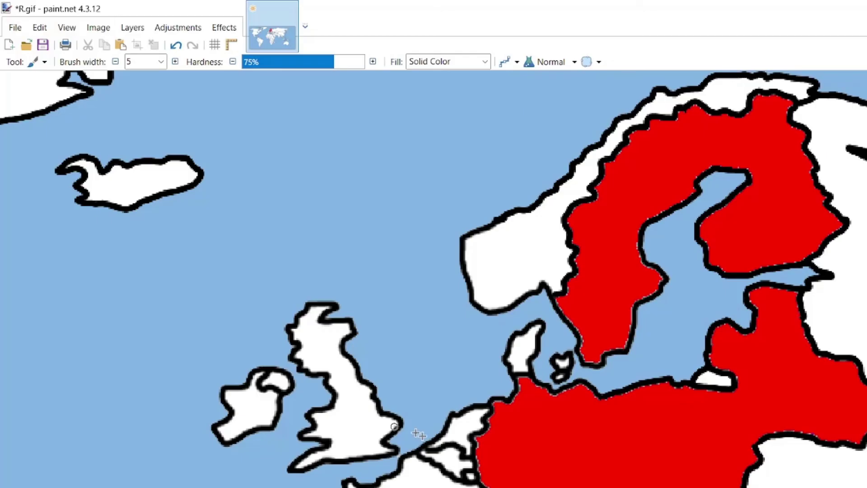
{"action": "scroll", "coordinate": [619, 377], "scroll_direction": "down", "scroll_amount": 3}
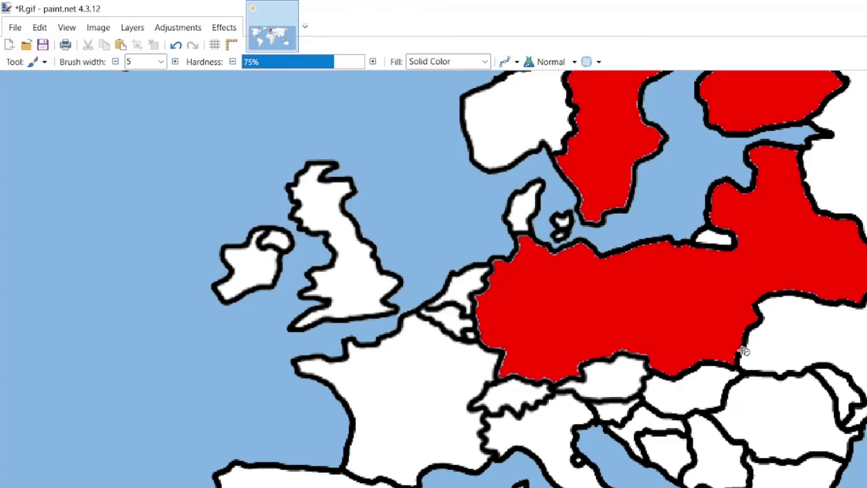
{"action": "scroll", "coordinate": [679, 346], "scroll_direction": "up", "scroll_amount": 1}
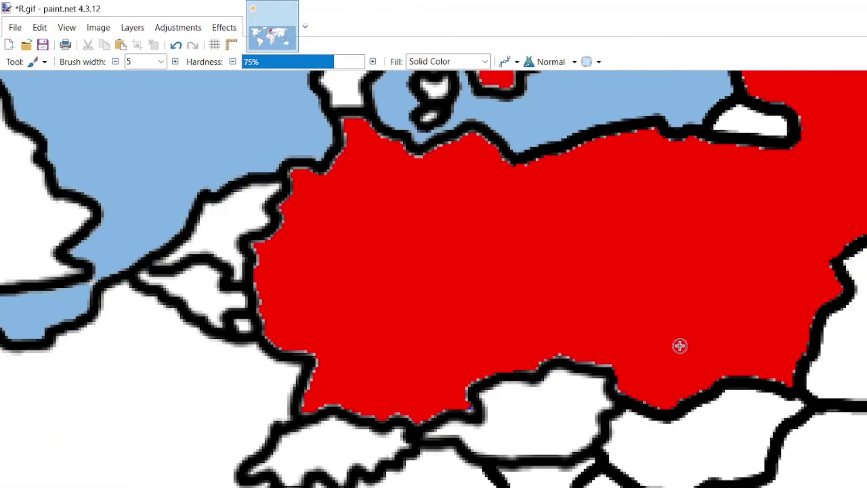
{"action": "scroll", "coordinate": [679, 345], "scroll_direction": "down", "scroll_amount": 3}
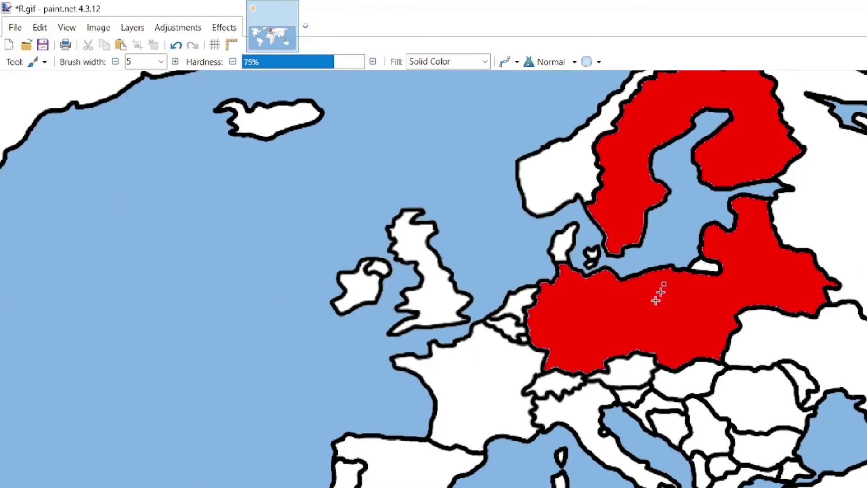
{"action": "scroll", "coordinate": [748, 290], "scroll_direction": "down", "scroll_amount": 4}
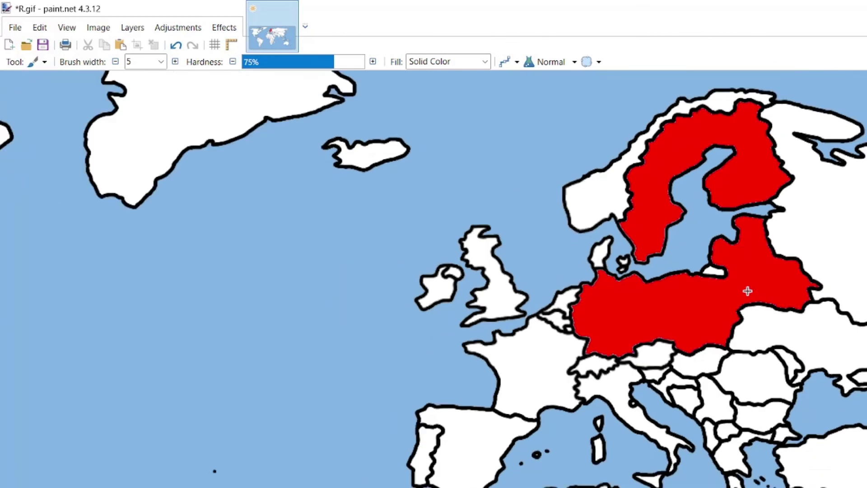
{"action": "scroll", "coordinate": [747, 291], "scroll_direction": "down", "scroll_amount": 2}
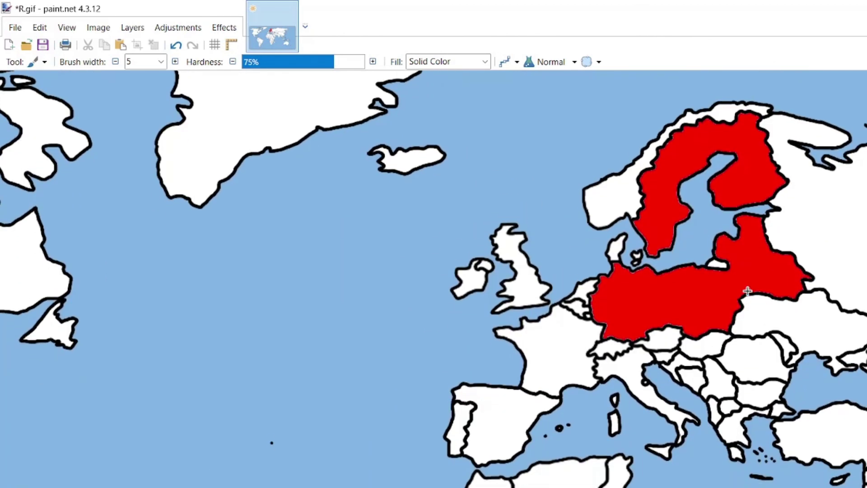
{"action": "scroll", "coordinate": [747, 292], "scroll_direction": "up", "scroll_amount": 1}
{"action": "scroll", "coordinate": [722, 296], "scroll_direction": "right", "scroll_amount": 2}
{"action": "scroll", "coordinate": [673, 307], "scroll_direction": "up", "scroll_amount": 2}
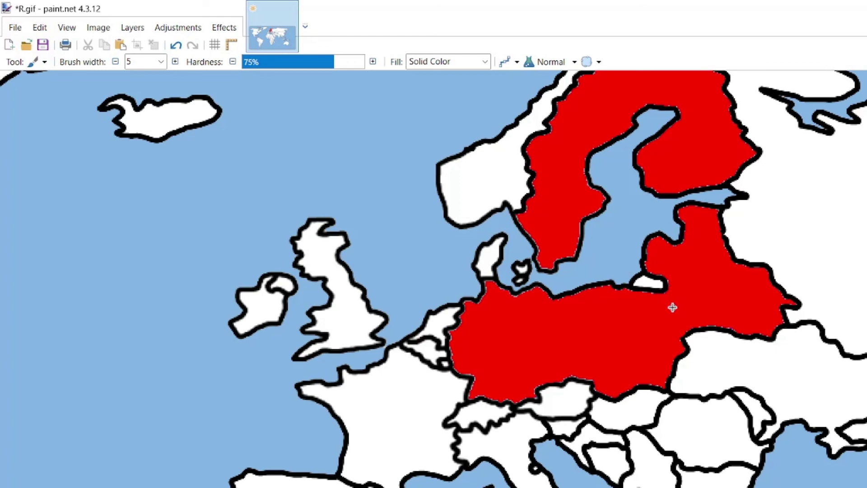
{"action": "scroll", "coordinate": [672, 307], "scroll_direction": "down", "scroll_amount": 1}
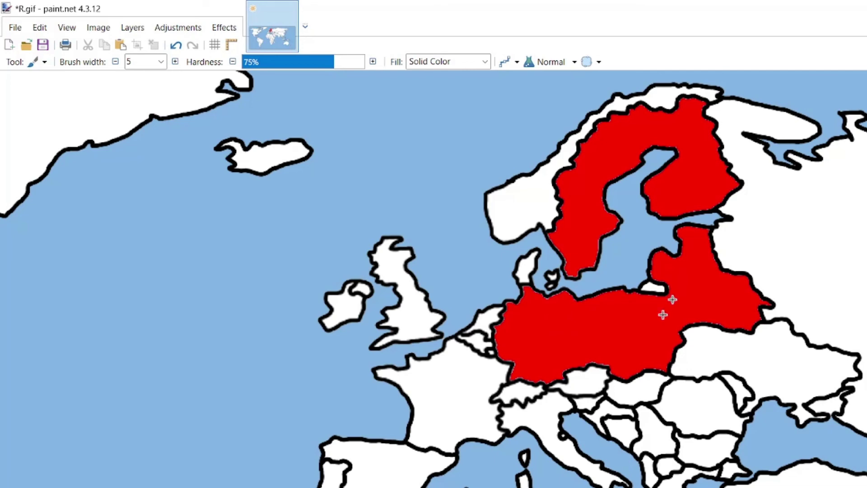
{"action": "scroll", "coordinate": [656, 329], "scroll_direction": "up", "scroll_amount": 1}
{"action": "scroll", "coordinate": [656, 329], "scroll_direction": "down", "scroll_amount": 2}
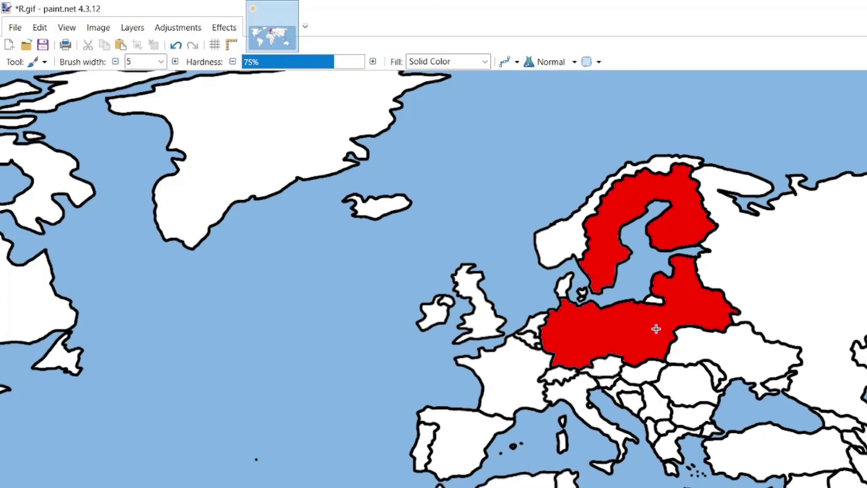